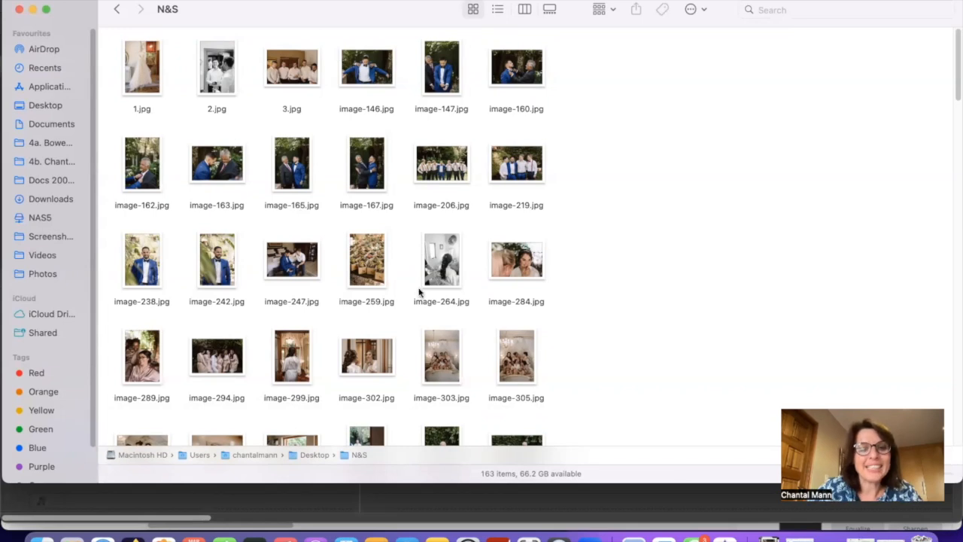
# Rename the file image-259.jpg in the N&S folder as 4.
pyautogui.rightClick(378, 258)
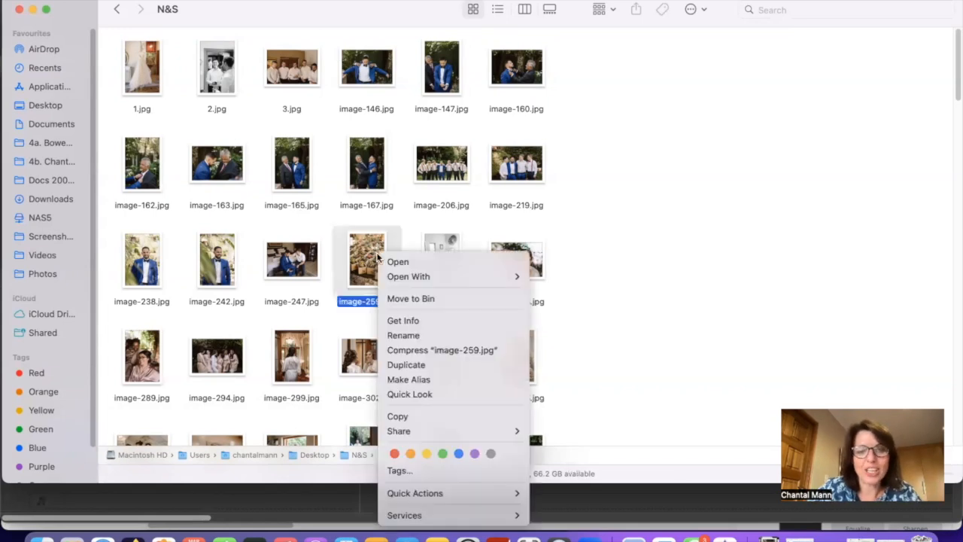
pyautogui.click(399, 336)
pyautogui.write('4')
pyautogui.press('Return')
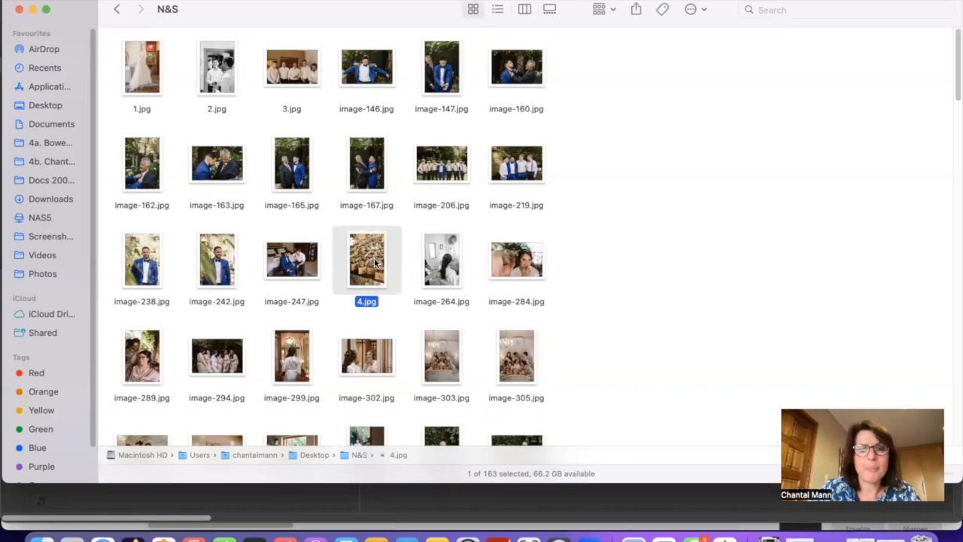
pyautogui.click(630, 288)
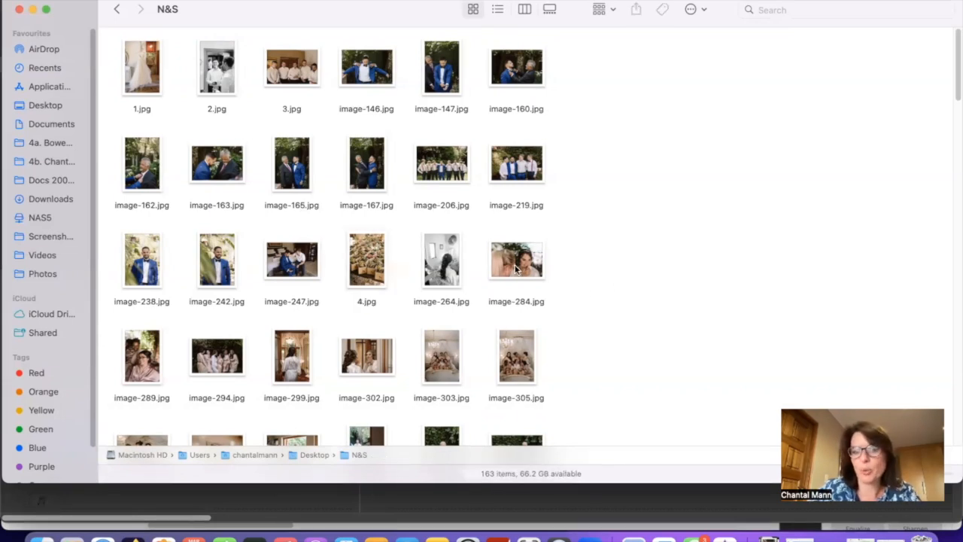
# Create a new folder inside N&S and keep its default name.
pyautogui.rightClick(651, 222)
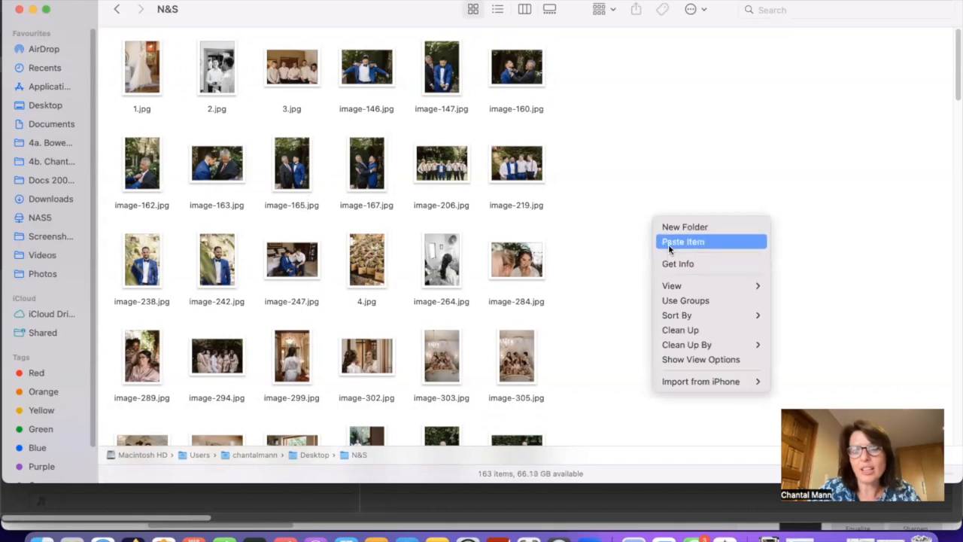
pyautogui.click(670, 227)
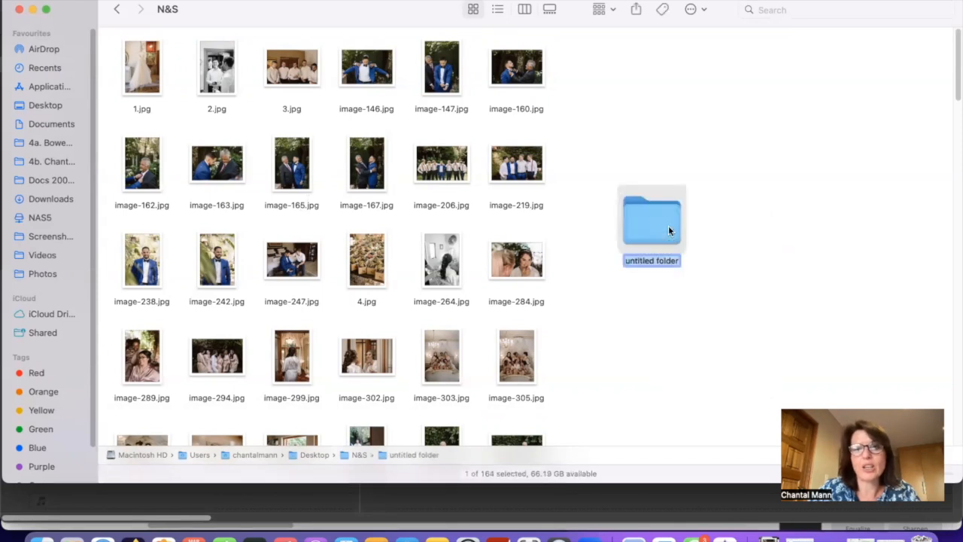
pyautogui.click(722, 247)
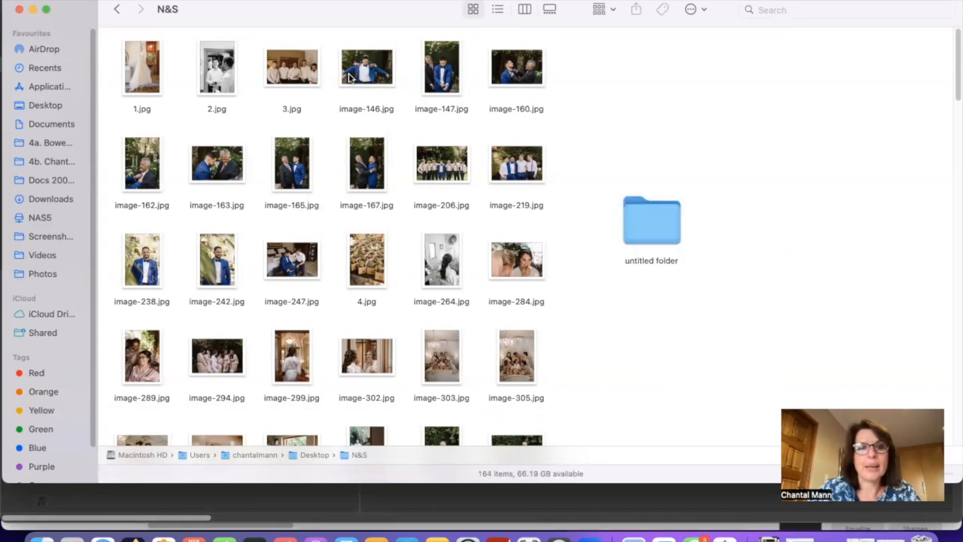
# Move 1.jpg and image-147.jpg into the new untitled folder and open that folder.
pyautogui.moveTo(156, 68); pyautogui.dragTo(651, 222)
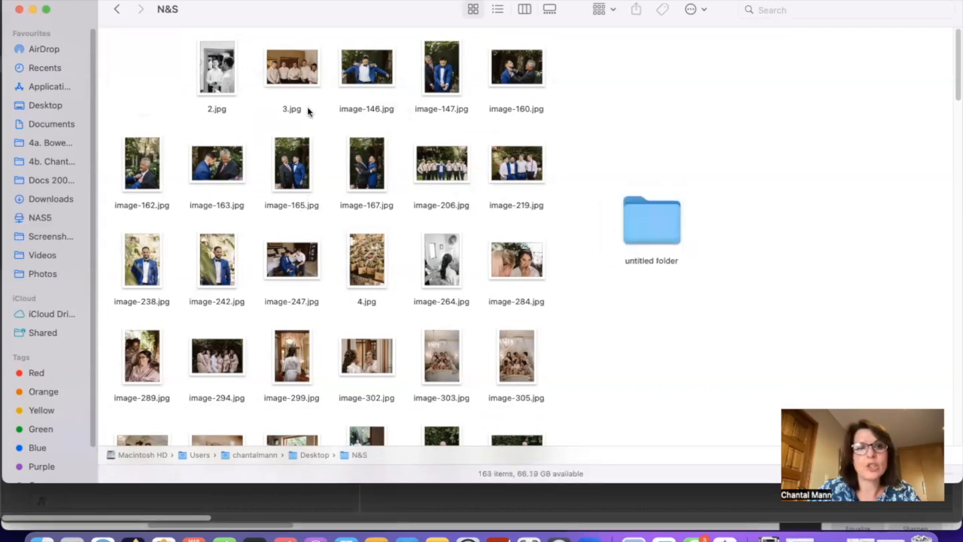
pyautogui.moveTo(440, 70); pyautogui.dragTo(647, 222)
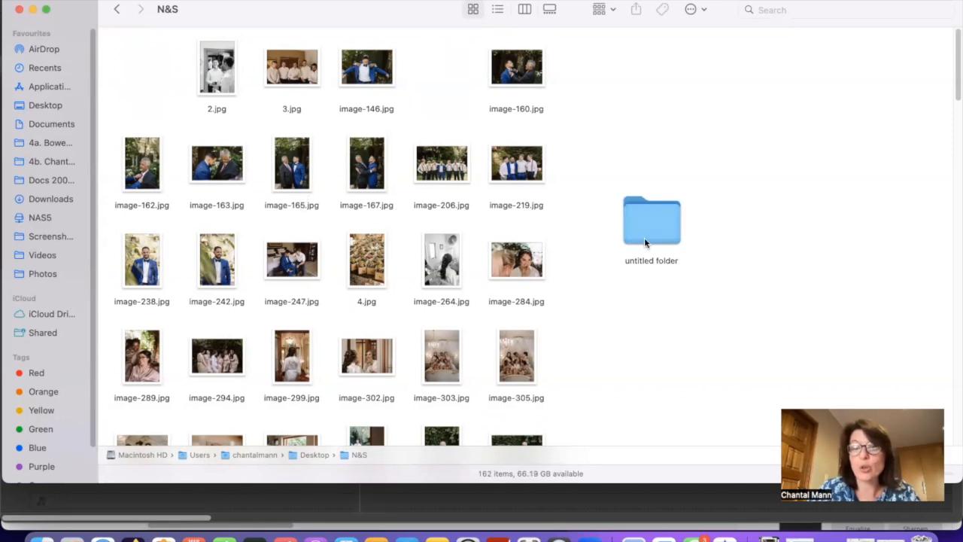
pyautogui.rightClick(636, 260)
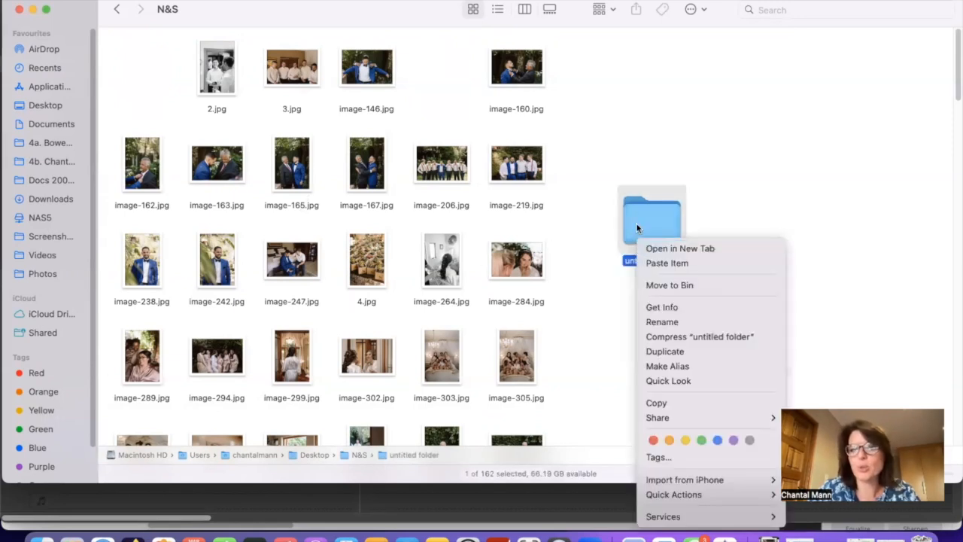
pyautogui.click(636, 225)
pyautogui.doubleClick(636, 223)
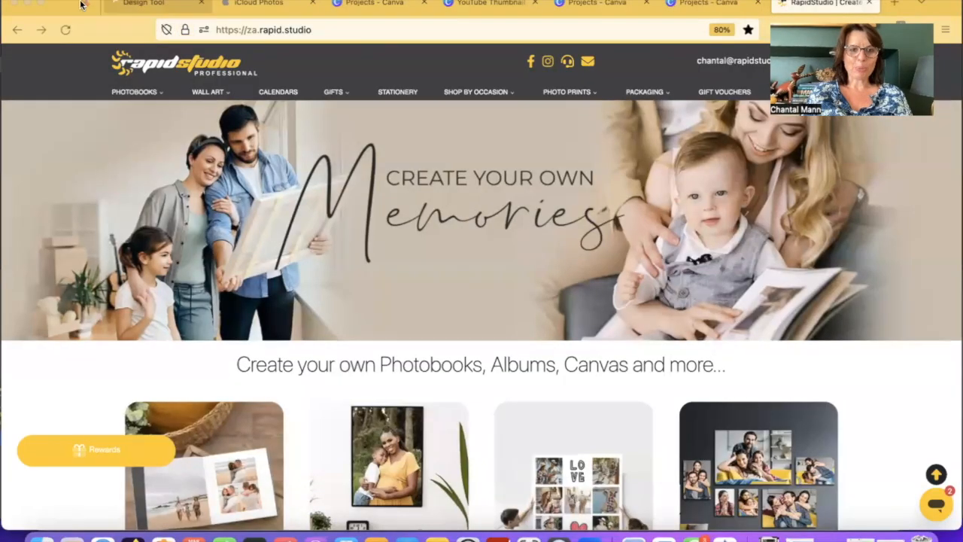
# Switch to the Rapid Studio website and start creating an A4 Landscape hardcover photobook with the semi-personalised cover.
pyautogui.moveTo(158, 93)
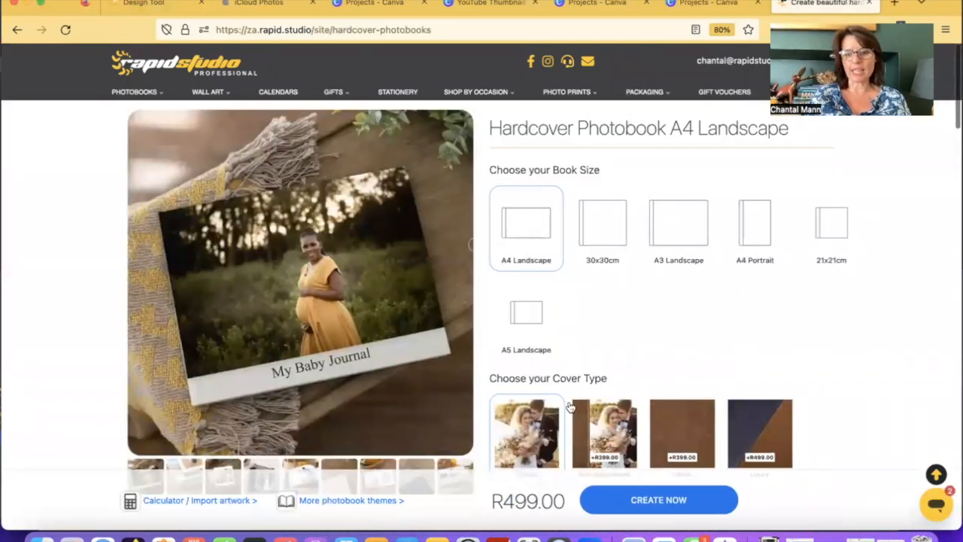
pyautogui.click(606, 423)
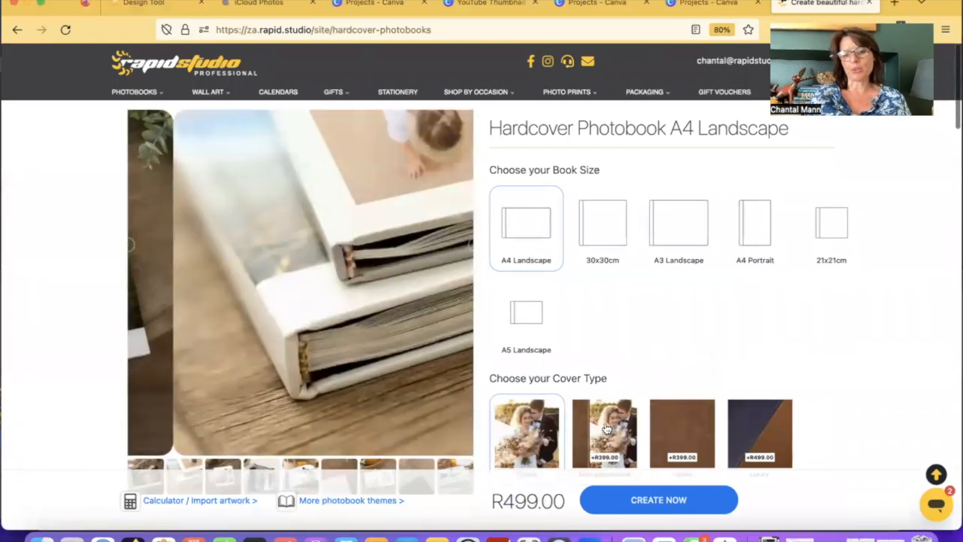
pyautogui.click(642, 501)
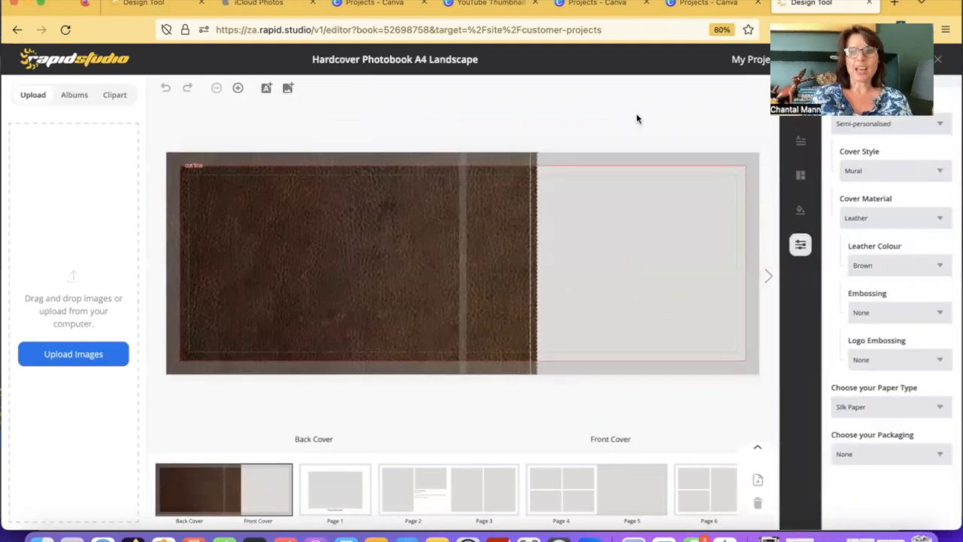
# Name the photobook project Wedding and show the image albums.
pyautogui.click(743, 59)
pyautogui.write('Wedding')
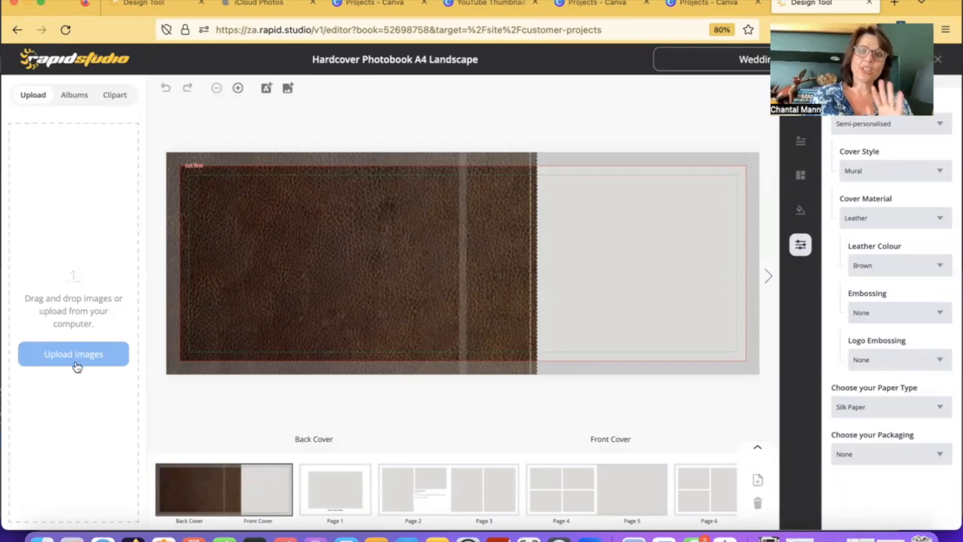
pyautogui.click(79, 97)
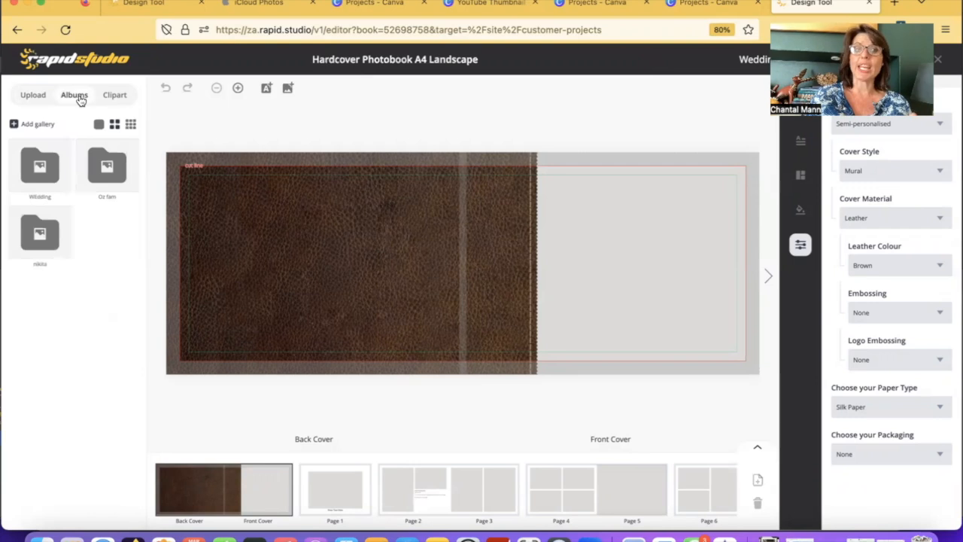
pyautogui.click(35, 126)
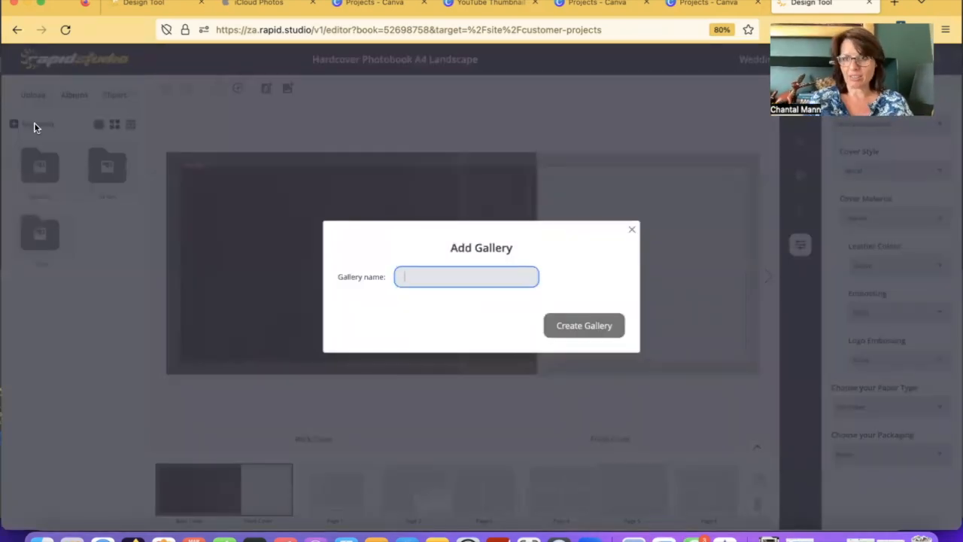
pyautogui.click(580, 327)
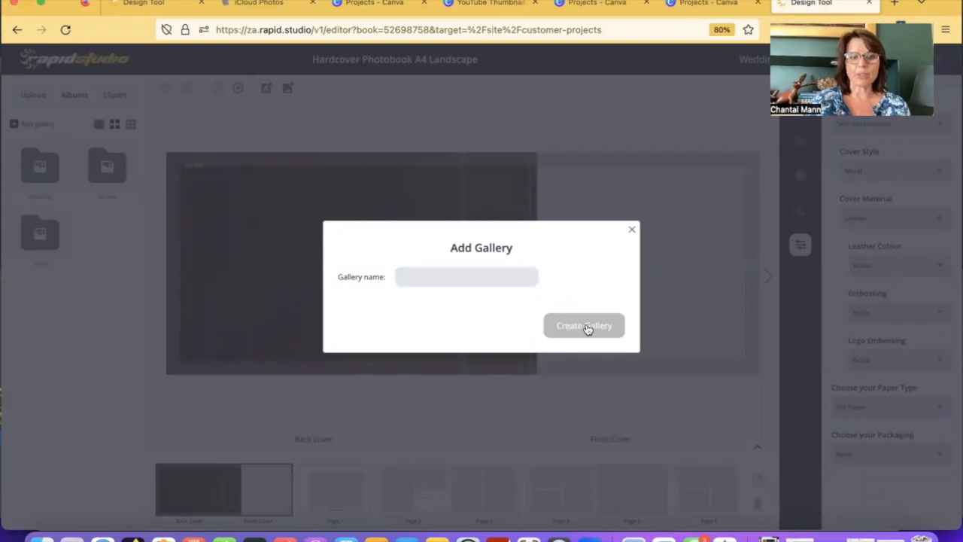
pyautogui.click(631, 230)
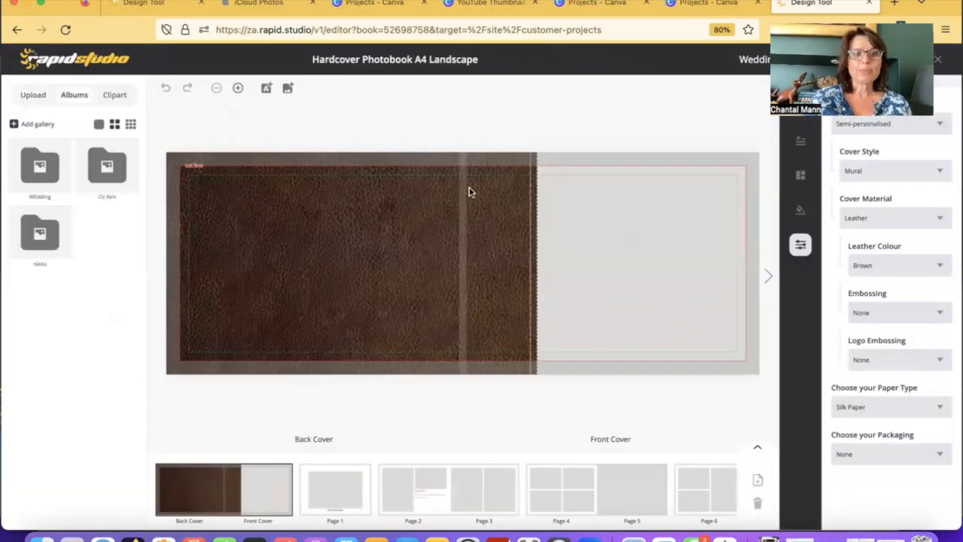
# Upload 1.jpg, 2.jpg and 3.jpg from the N&S folder on the Desktop into the Wedding album.
pyautogui.click(39, 171)
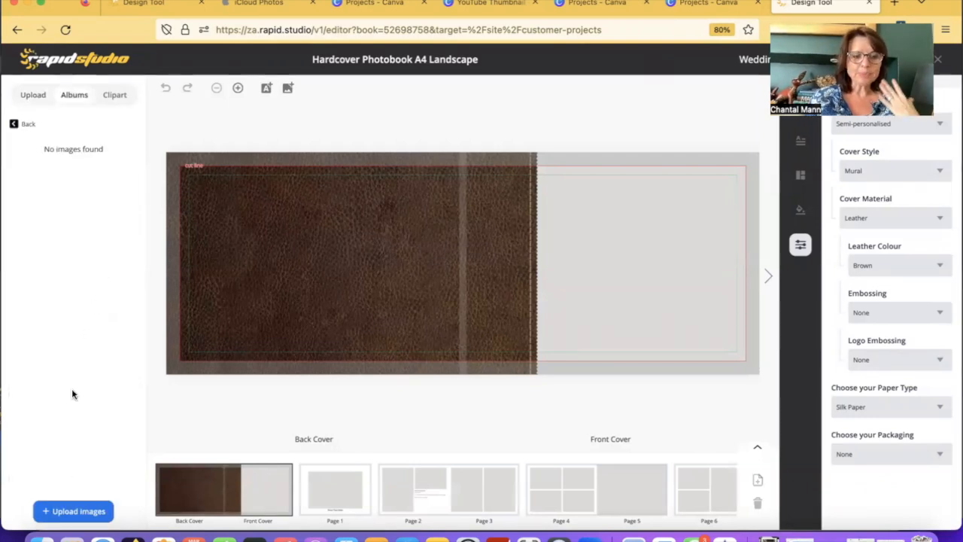
pyautogui.click(68, 513)
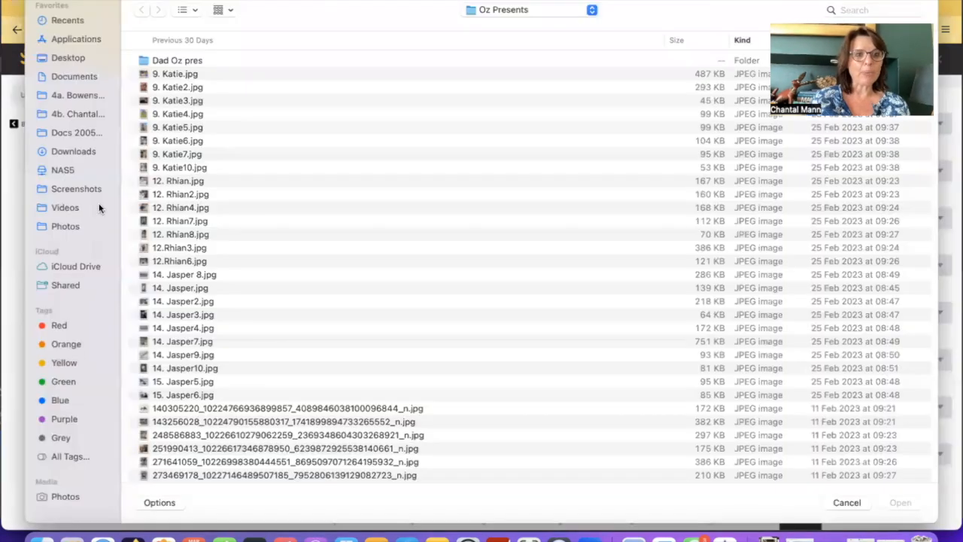
pyautogui.click(70, 58)
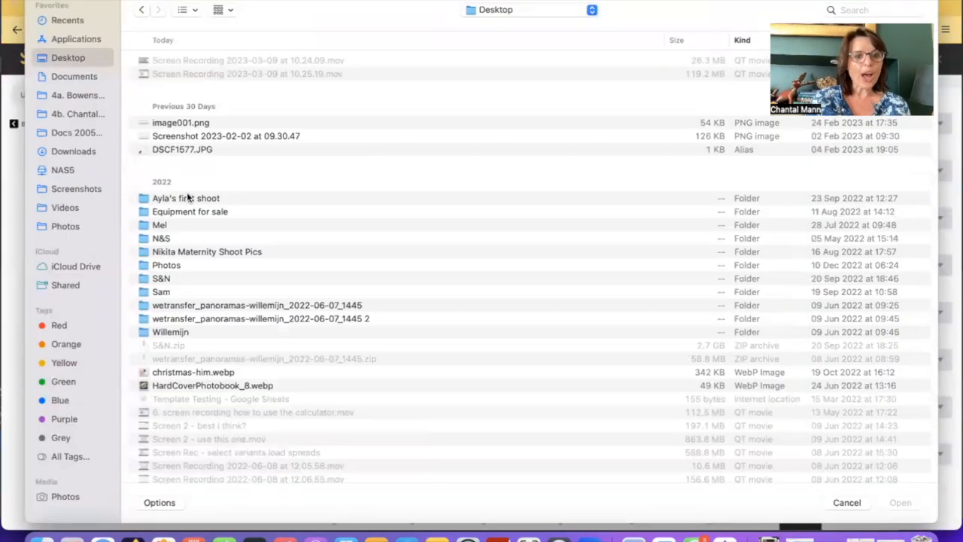
pyautogui.doubleClick(173, 238)
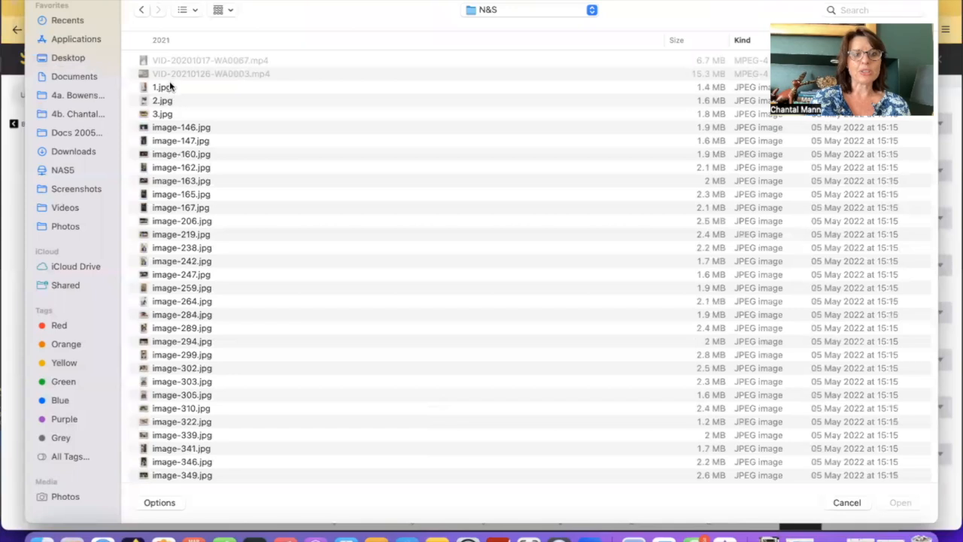
pyautogui.click(168, 89)
pyautogui.hotkey('shift', 'Down')
pyautogui.hotkey('shift', 'Down')
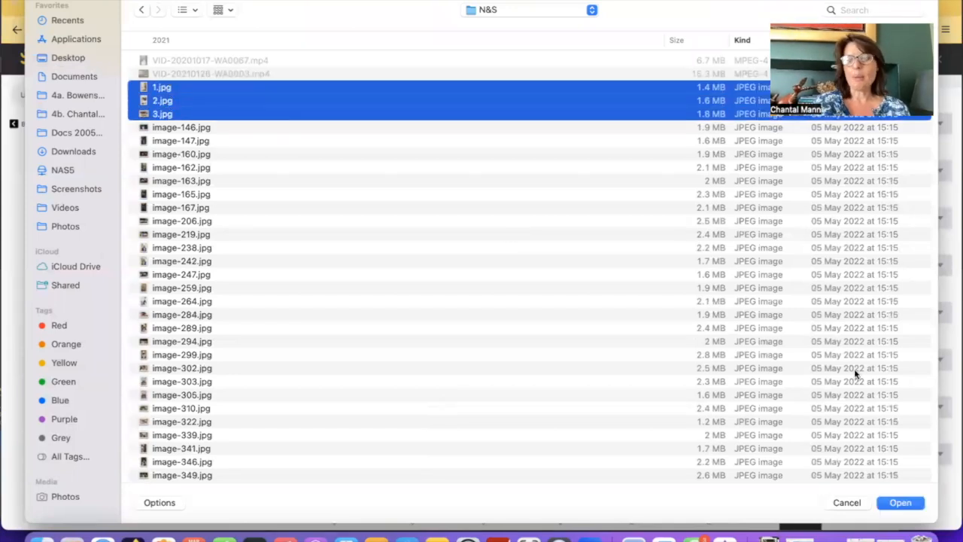
pyautogui.click(901, 502)
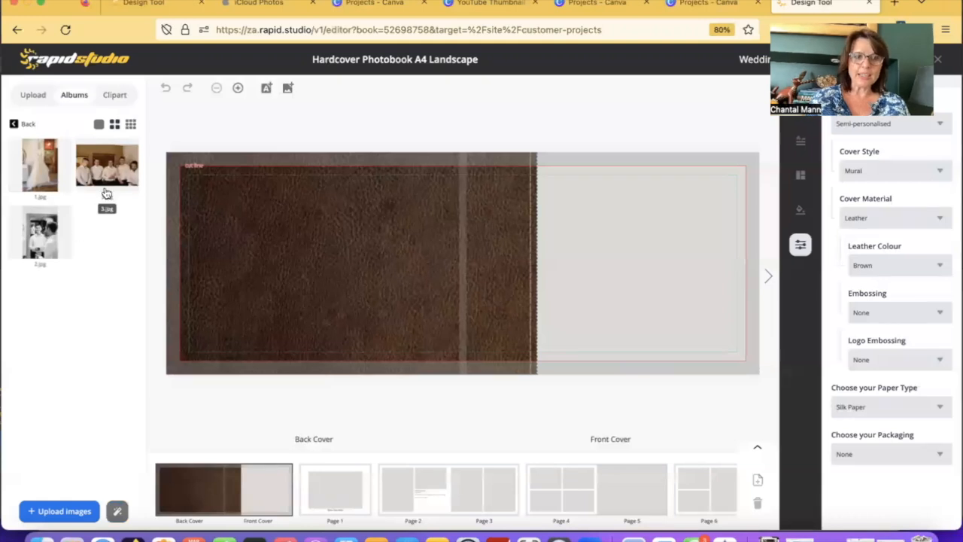
# Compare the single-, two- and three-column thumbnail views of the uploaded album images.
pyautogui.click(99, 126)
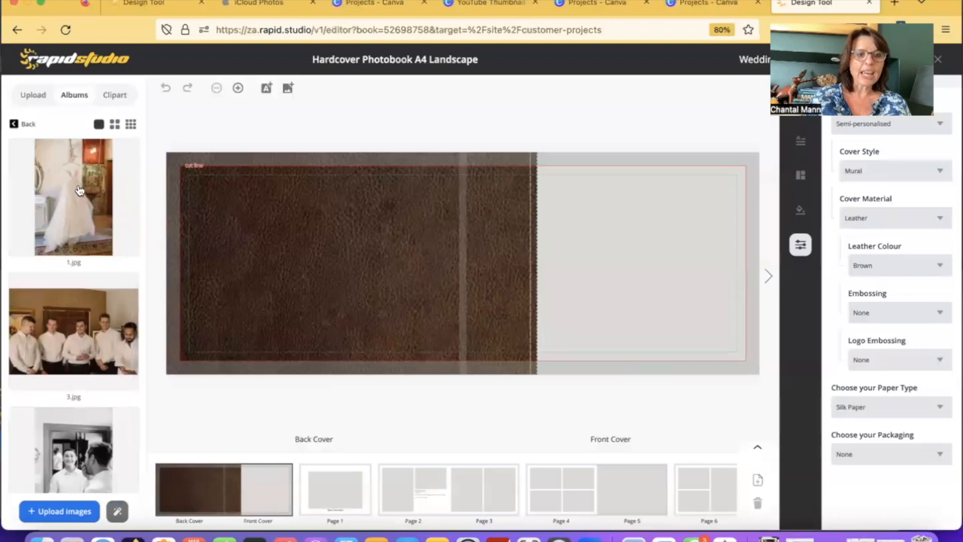
pyautogui.scroll(-2, 78, 190)
pyautogui.scroll(2, 82, 180)
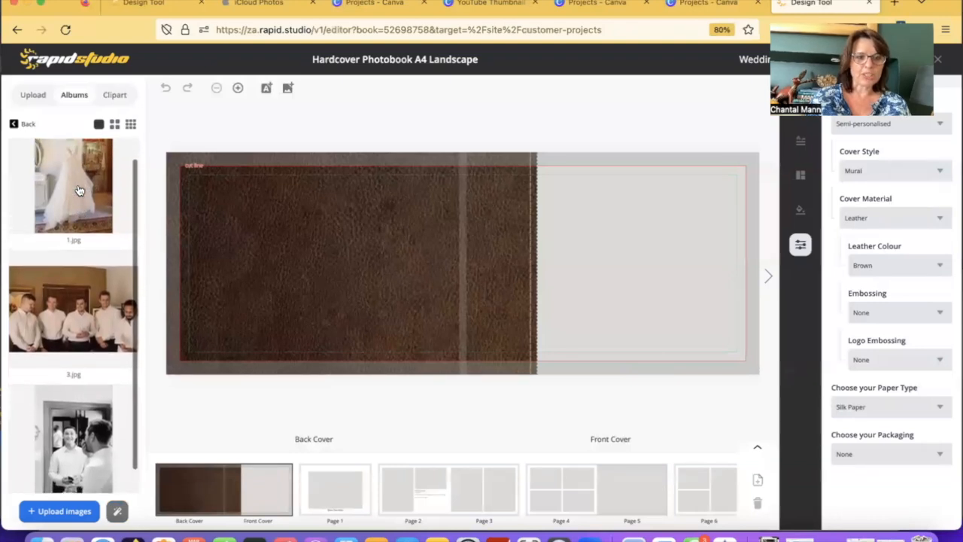
pyautogui.click(114, 124)
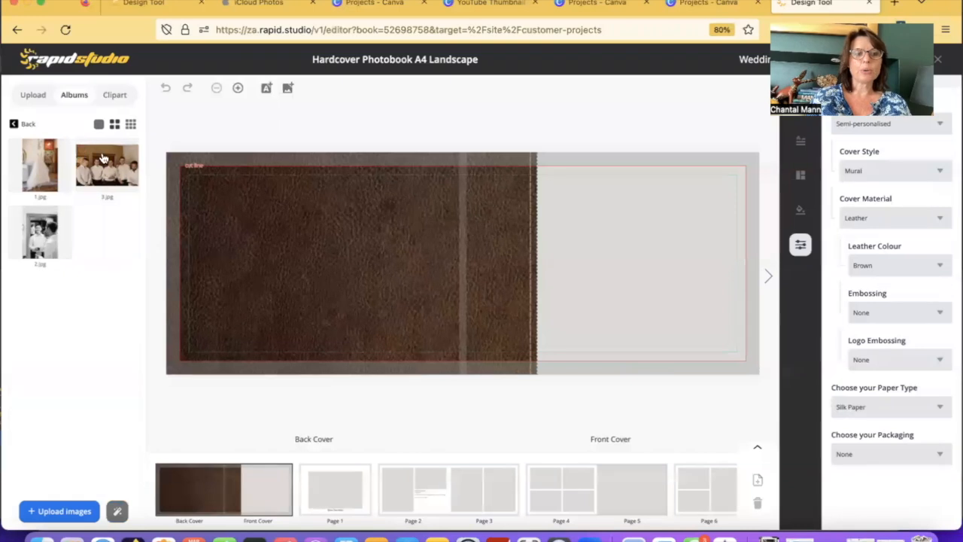
pyautogui.click(129, 127)
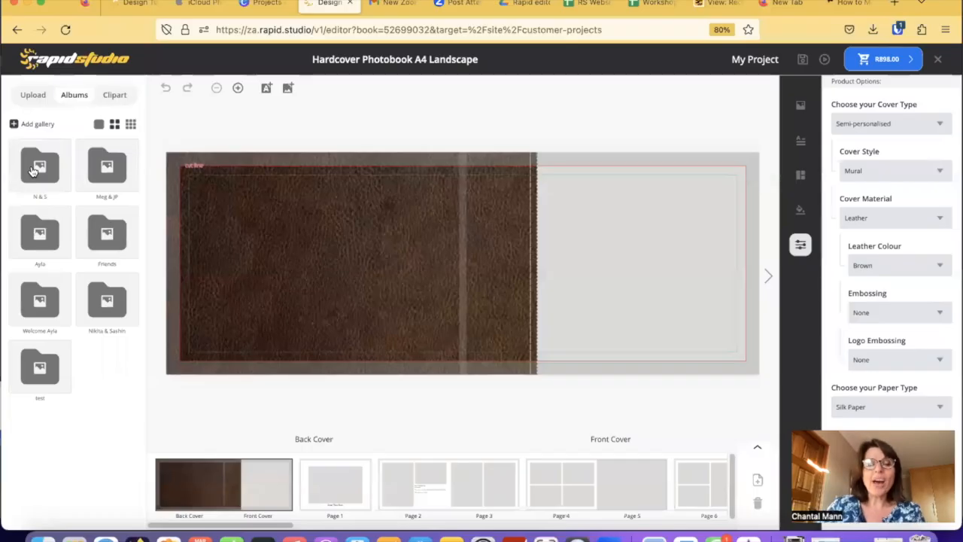
# Open the N & S album and place the couple photo image-816.jpg on the front cover.
pyautogui.click(42, 165)
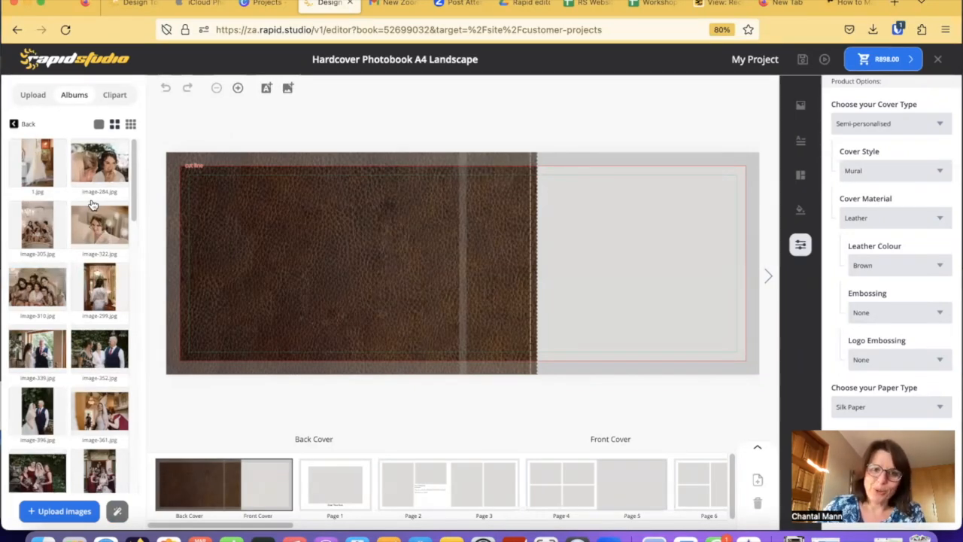
pyautogui.scroll(-3, 113, 354)
pyautogui.scroll(-8, 88, 361)
pyautogui.moveTo(94, 380); pyautogui.dragTo(647, 235)
# Enlarge the couple photo within its front-cover frame by three crop zoom increments.
pyautogui.click(937, 250)
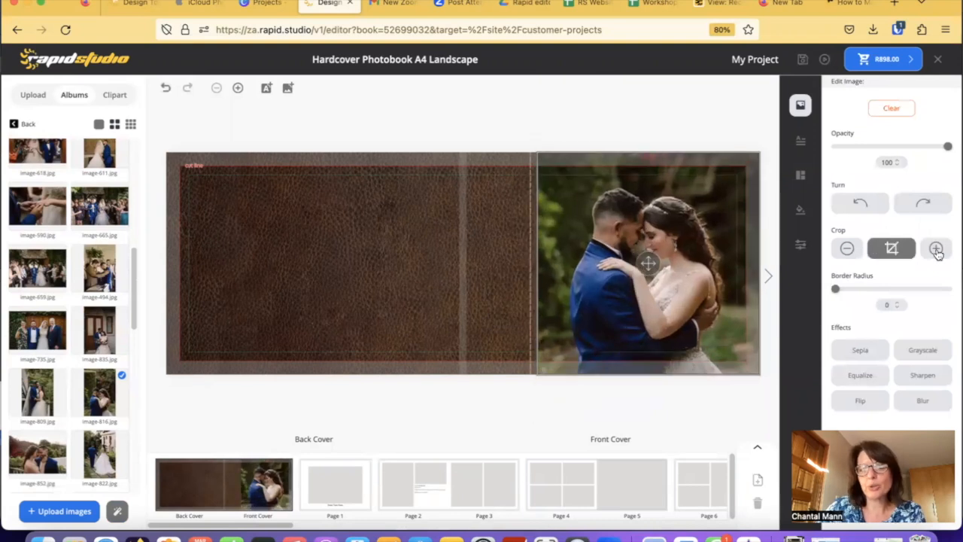
pyautogui.click(937, 250)
pyautogui.click(937, 251)
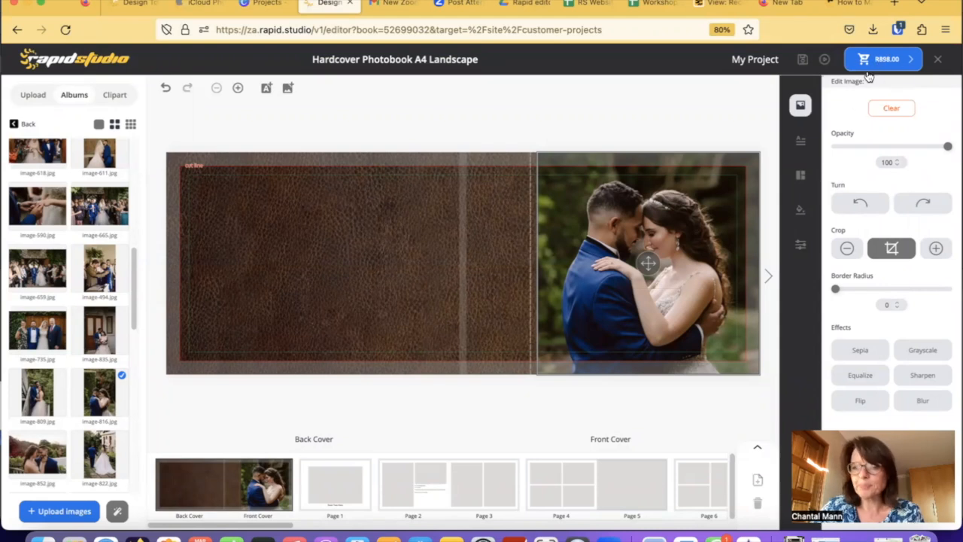
# Change the photobook's cover type to Printed and show the available printed layouts.
pyautogui.click(801, 246)
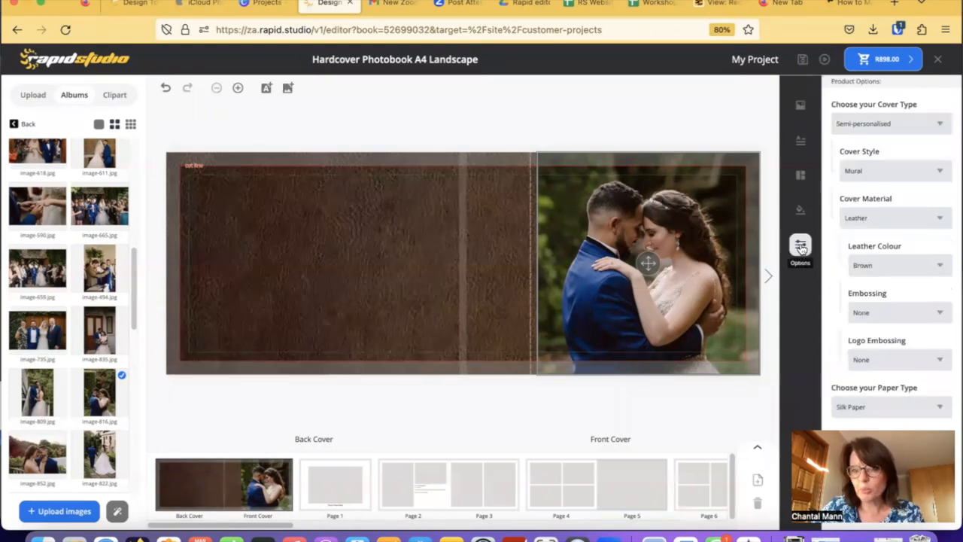
pyautogui.click(951, 124)
pyautogui.click(869, 173)
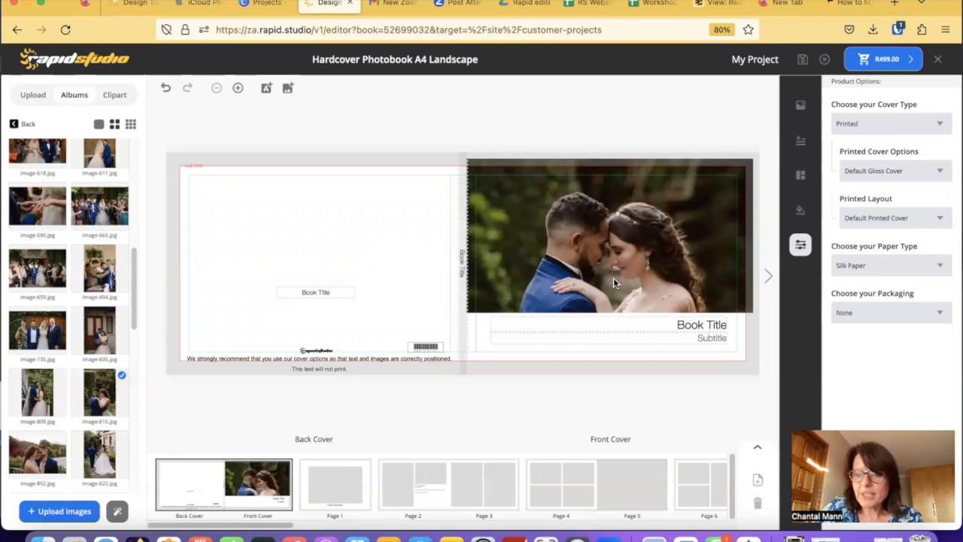
pyautogui.click(941, 220)
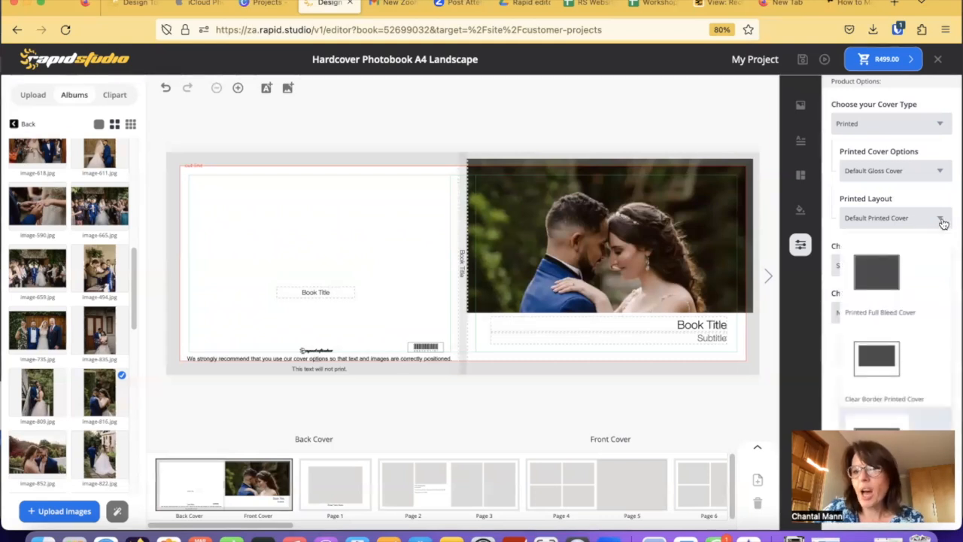
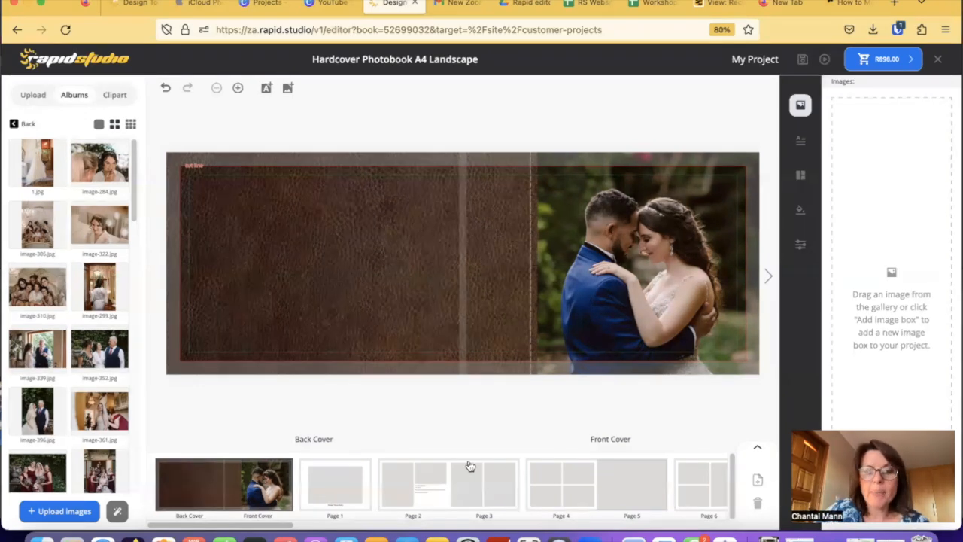
# Fill page 4 with image-299.jpg, image-284.jpg, image-305.jpg and 1.jpg, and page 5 with image-310.jpg.
pyautogui.click(553, 476)
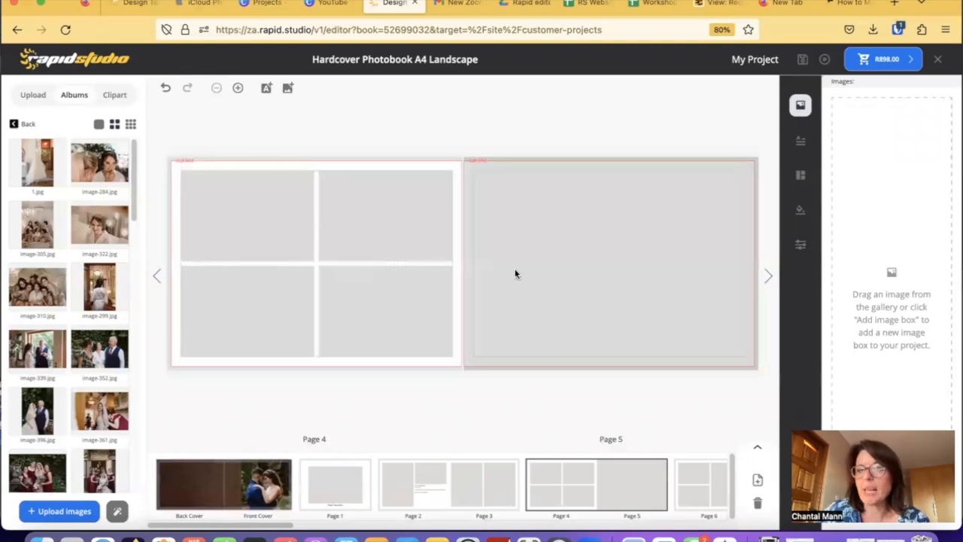
pyautogui.click(441, 487)
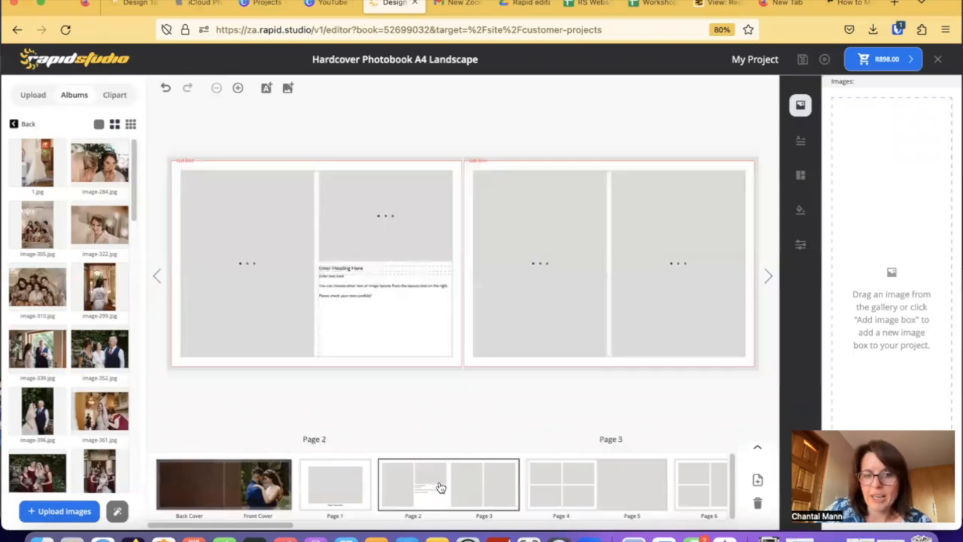
pyautogui.click(600, 495)
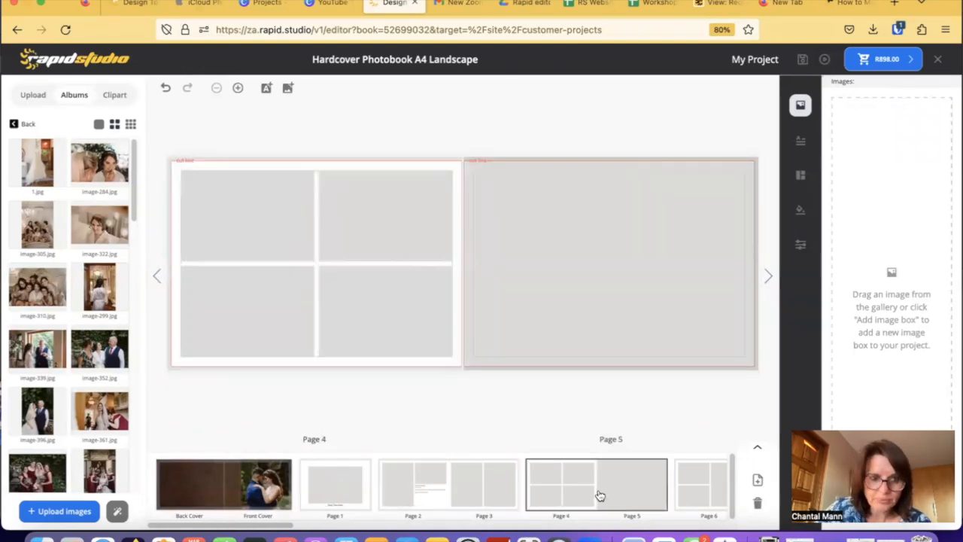
pyautogui.moveTo(102, 288); pyautogui.dragTo(226, 214)
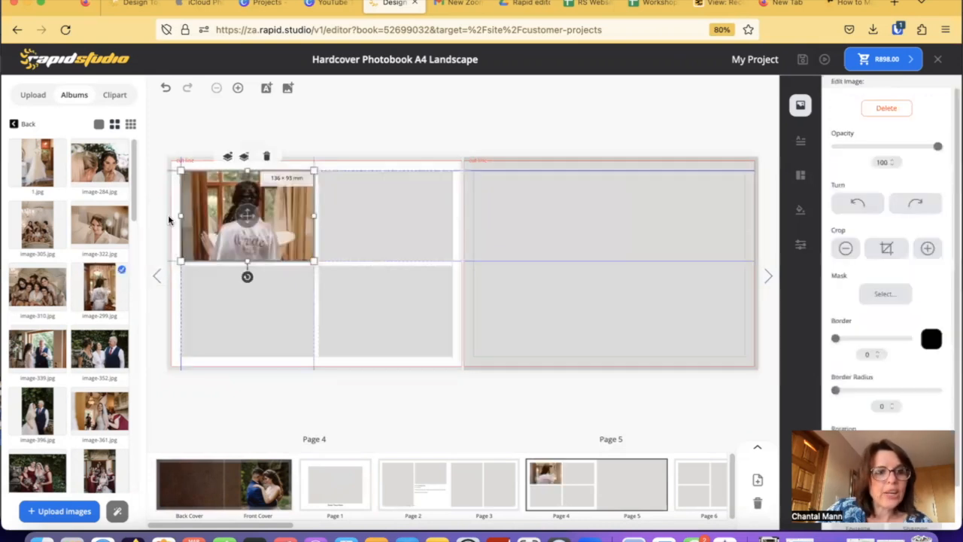
pyautogui.moveTo(98, 174); pyautogui.dragTo(395, 214)
pyautogui.moveTo(38, 290); pyautogui.dragTo(360, 301)
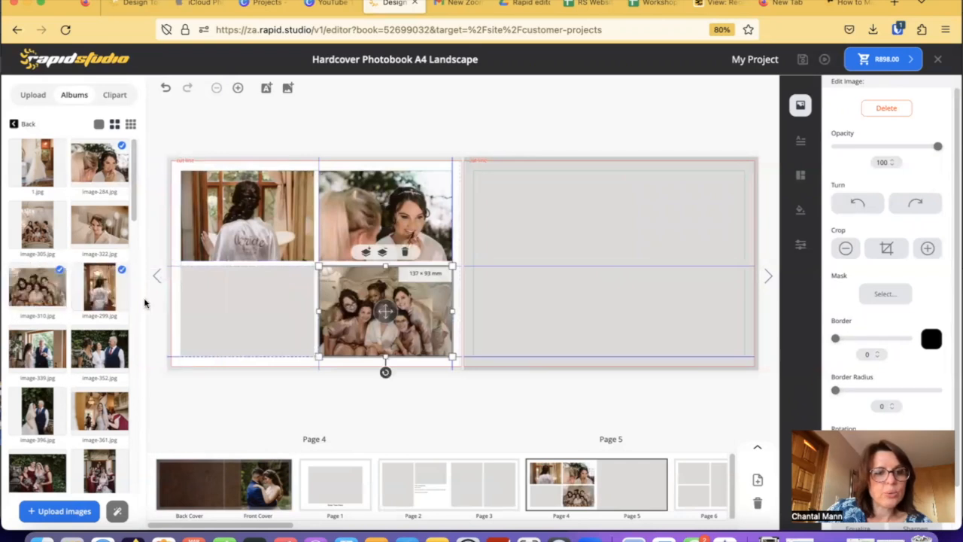
pyautogui.moveTo(15, 286); pyautogui.dragTo(590, 271)
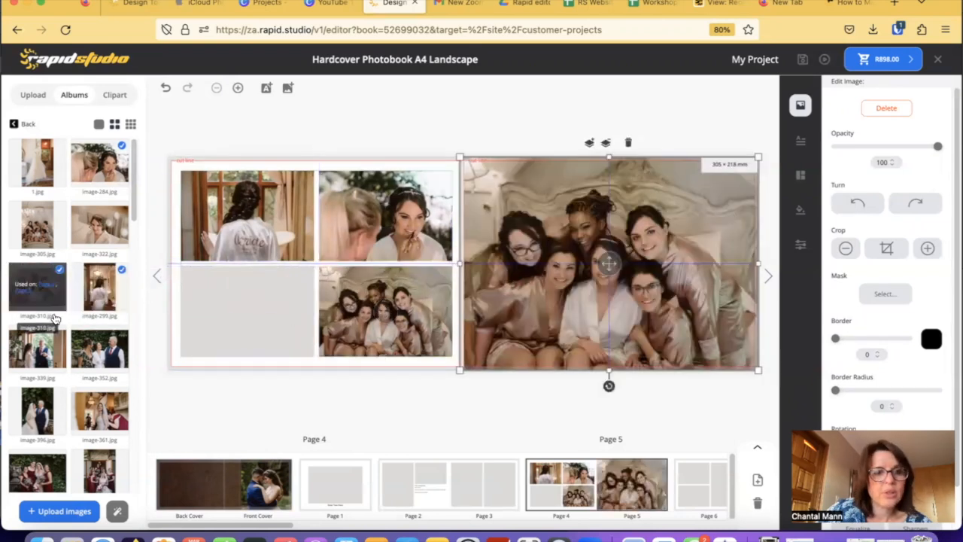
pyautogui.moveTo(39, 237); pyautogui.dragTo(248, 280)
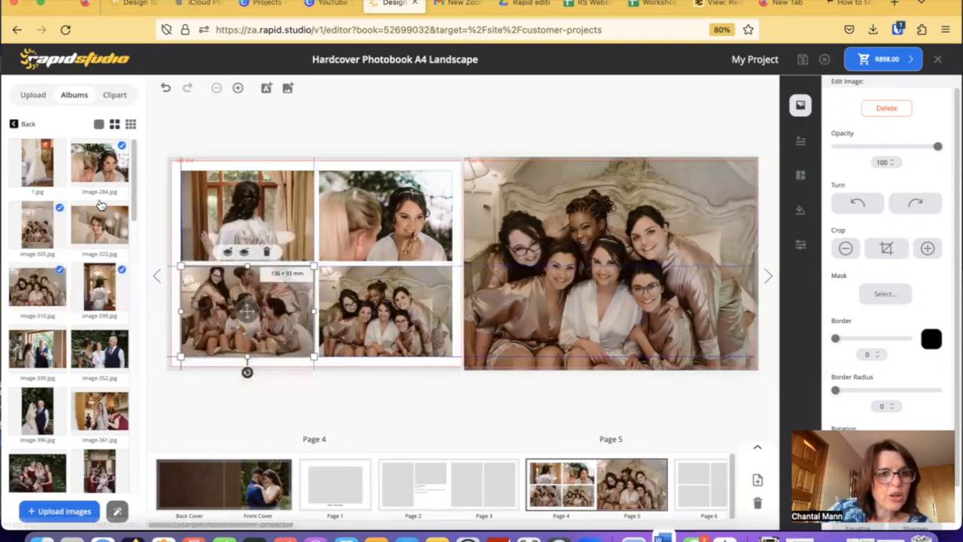
pyautogui.moveTo(42, 172); pyautogui.dragTo(380, 312)
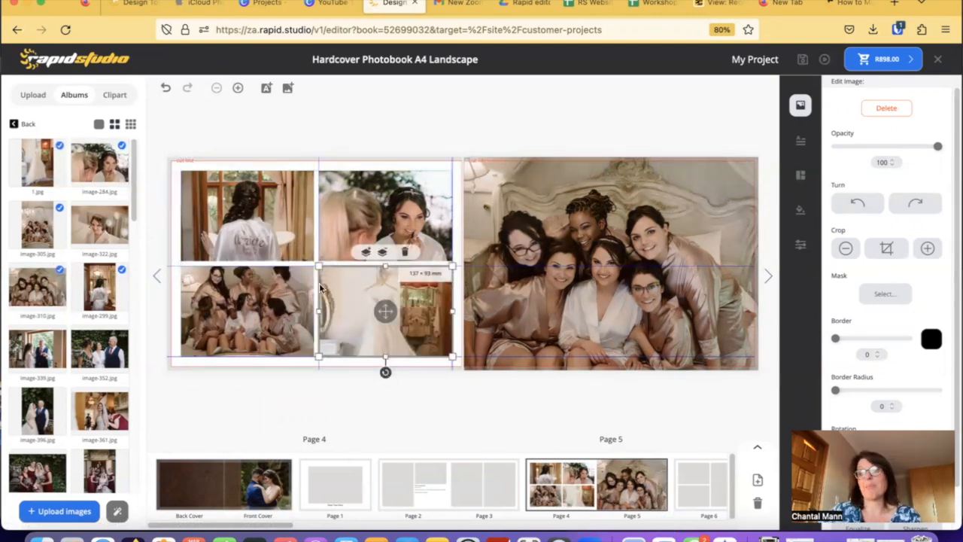
# Undo the manual photo placements on pages 4 and 5.
pyautogui.click(168, 89)
pyautogui.click(167, 88)
pyautogui.click(167, 89)
pyautogui.click(167, 89)
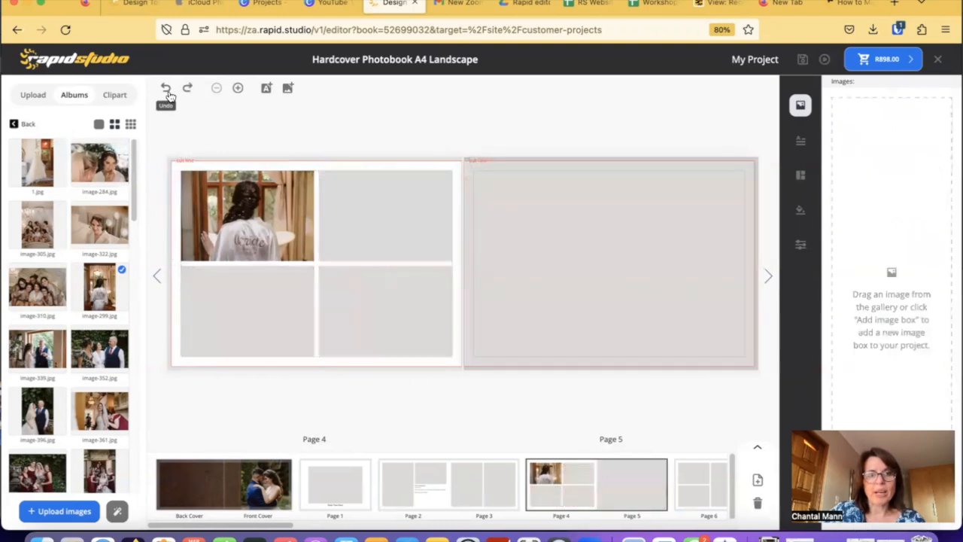
pyautogui.click(167, 89)
pyautogui.click(167, 89)
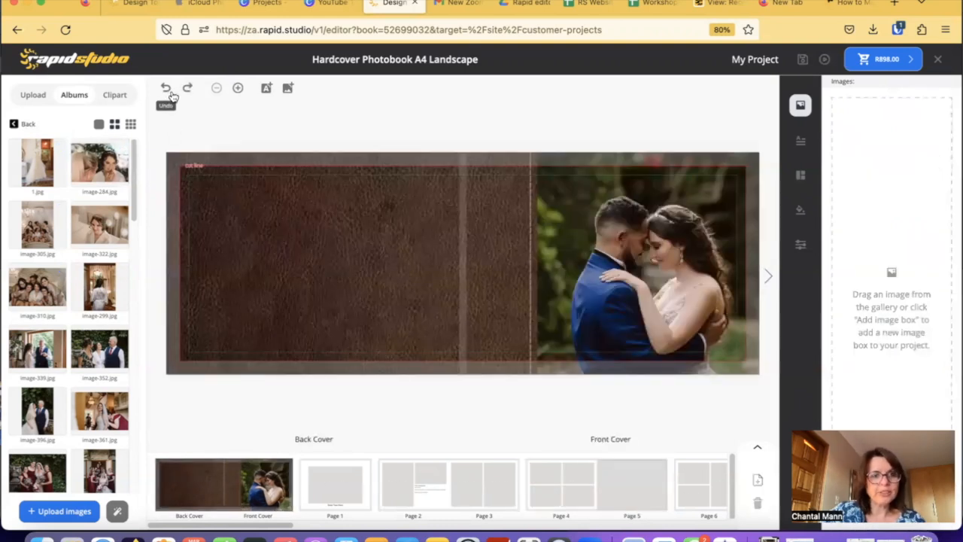
# Autofill the photobook with the album images and review the filled pages 1 to 5.
pyautogui.click(118, 514)
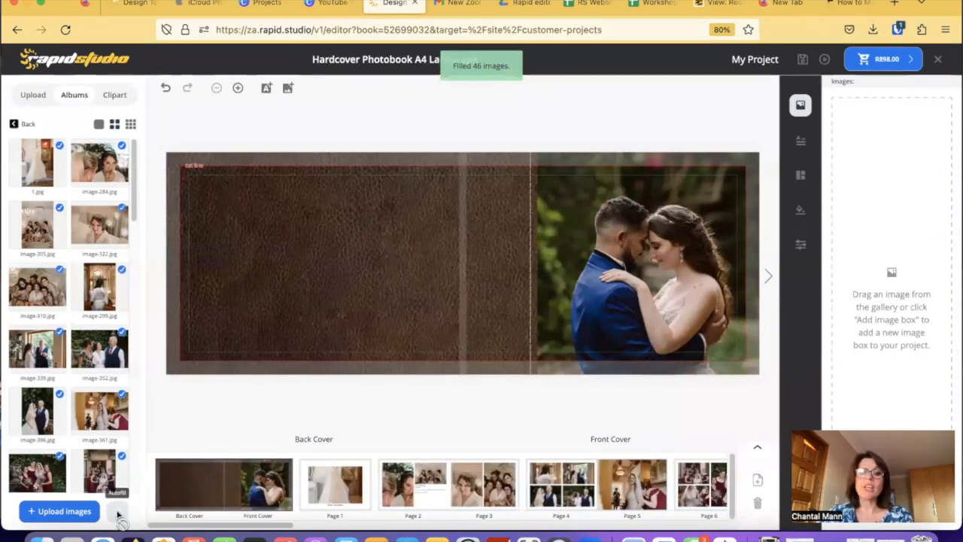
pyautogui.click(341, 493)
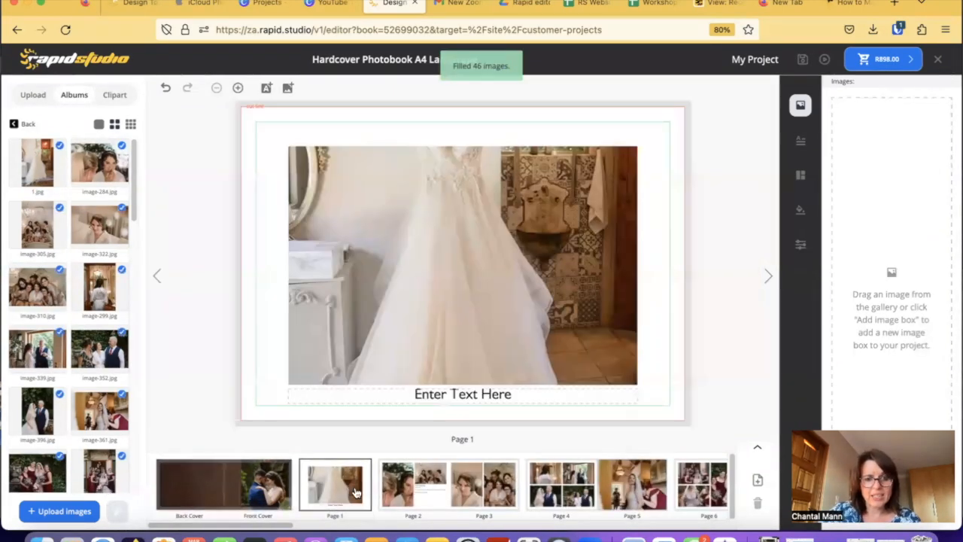
pyautogui.click(426, 491)
pyautogui.click(547, 495)
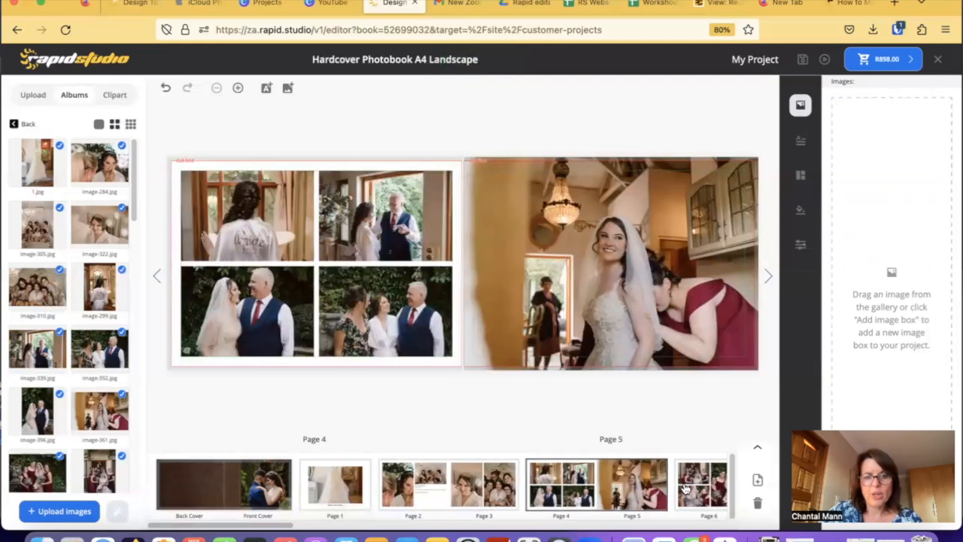
pyautogui.click(343, 487)
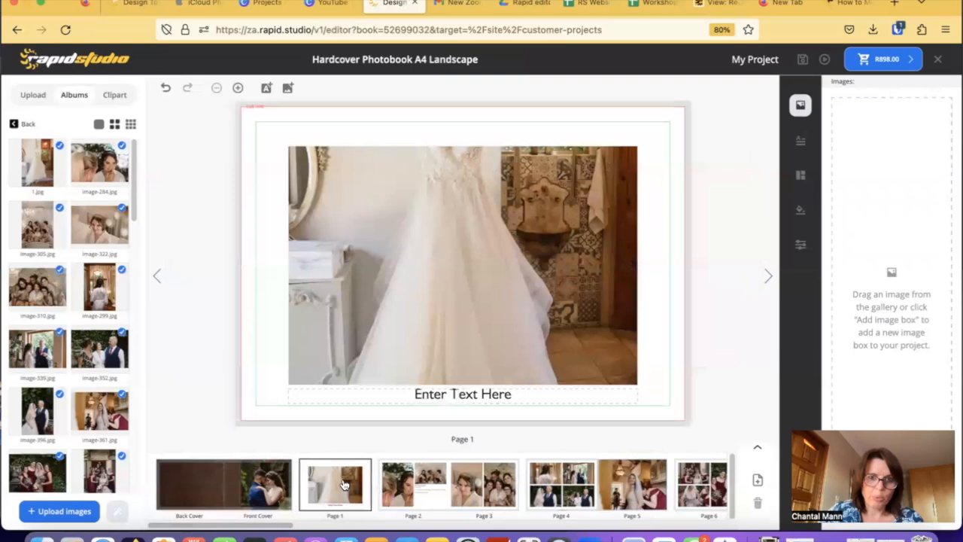
pyautogui.click(423, 507)
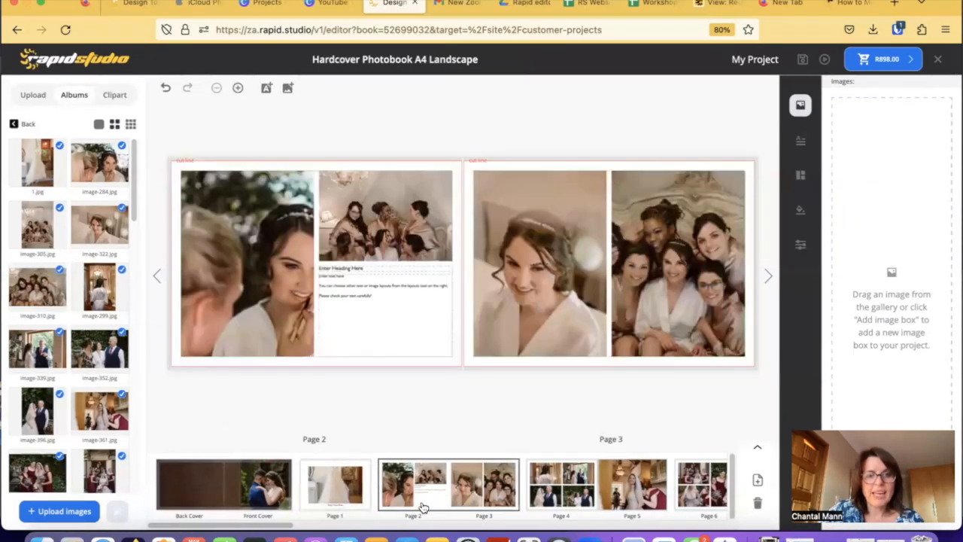
pyautogui.click(561, 495)
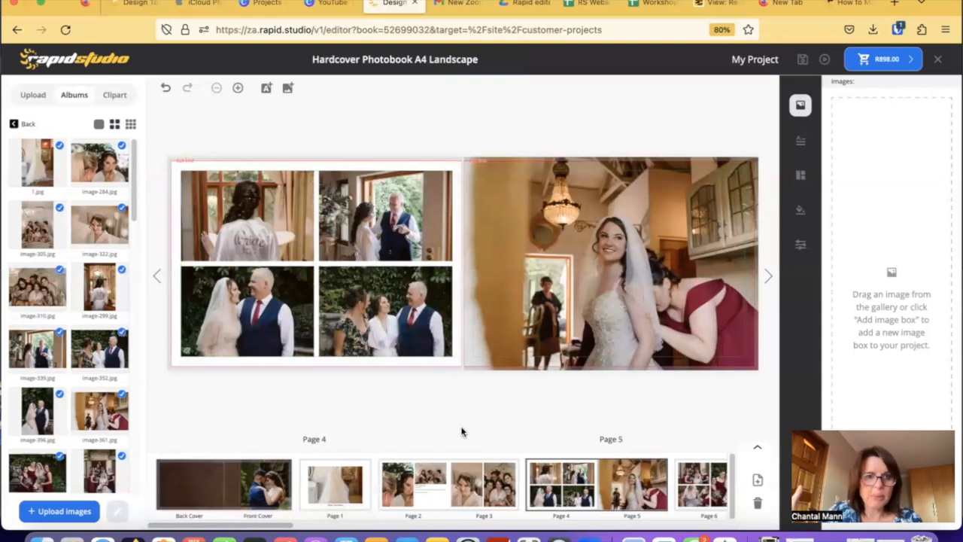
pyautogui.click(249, 215)
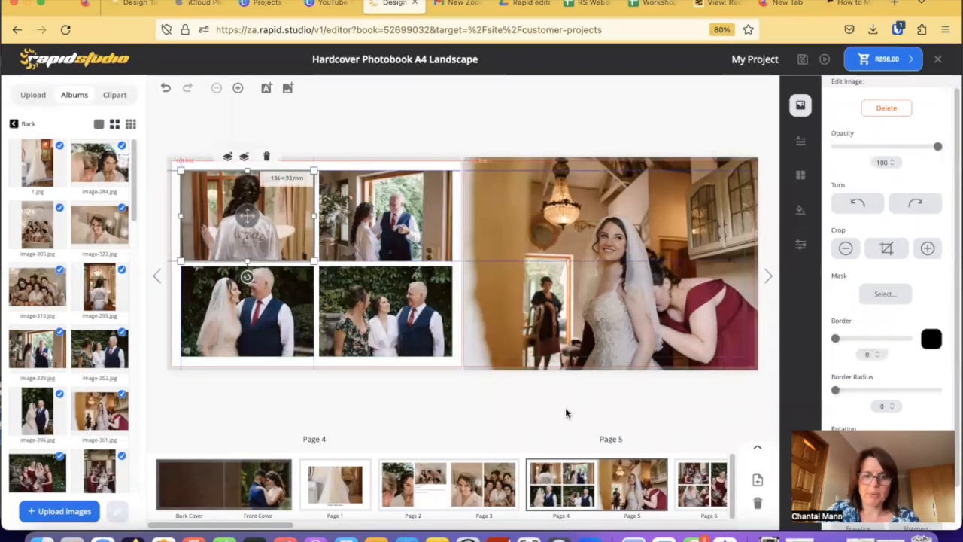
# Delete the body text and heading boxes on page 2 and reposition the tall photo to centre the bride in its frame.
pyautogui.click(420, 490)
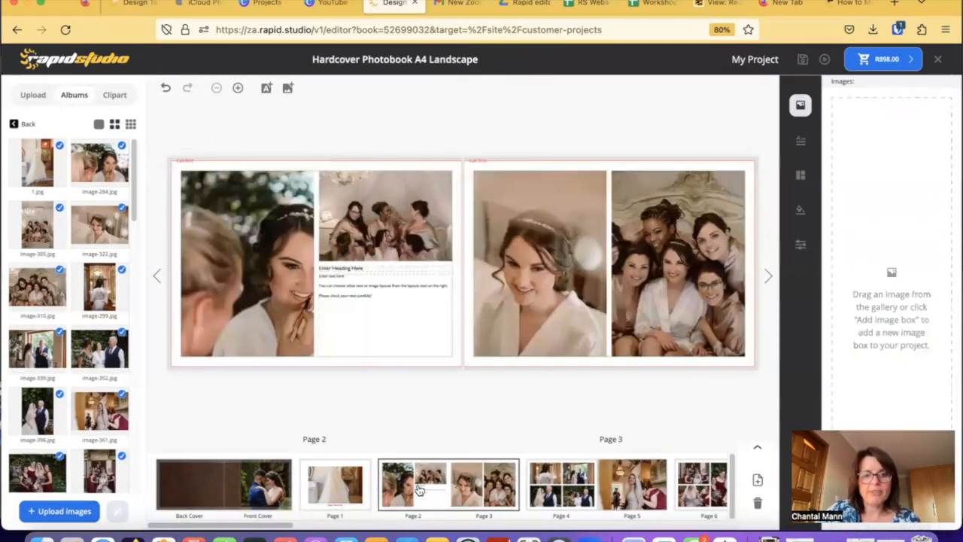
pyautogui.click(391, 304)
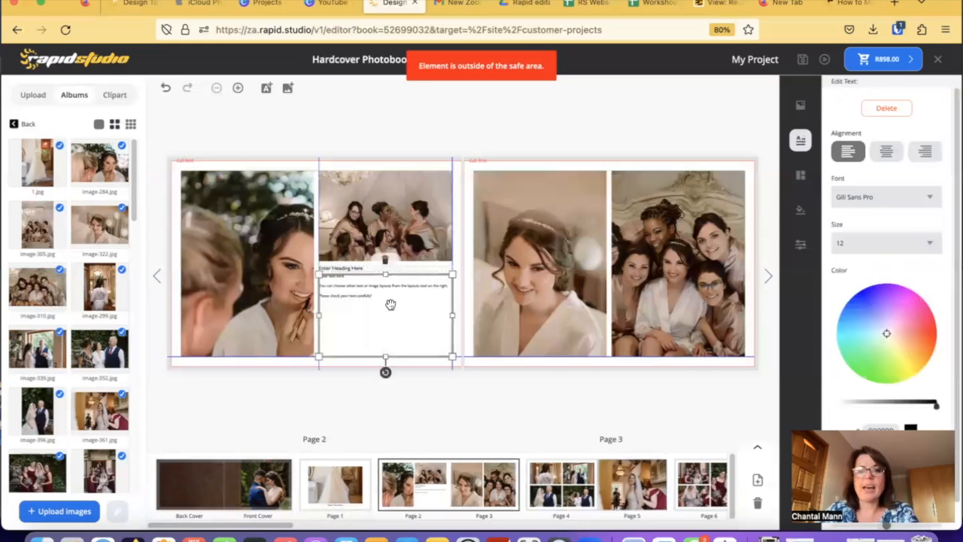
pyautogui.press('Delete')
pyautogui.click(369, 271)
pyautogui.press('Delete')
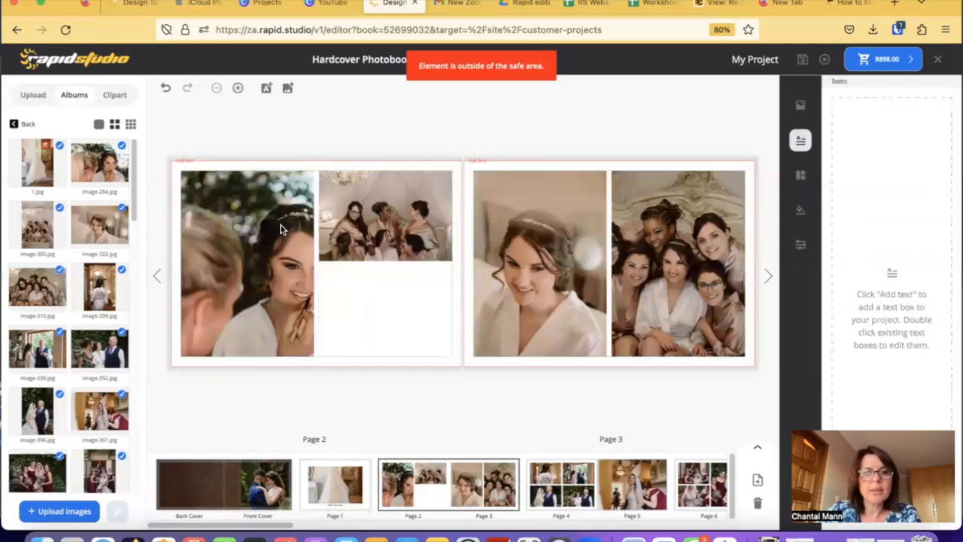
pyautogui.click(270, 295)
pyautogui.moveTo(248, 263); pyautogui.dragTo(208, 259)
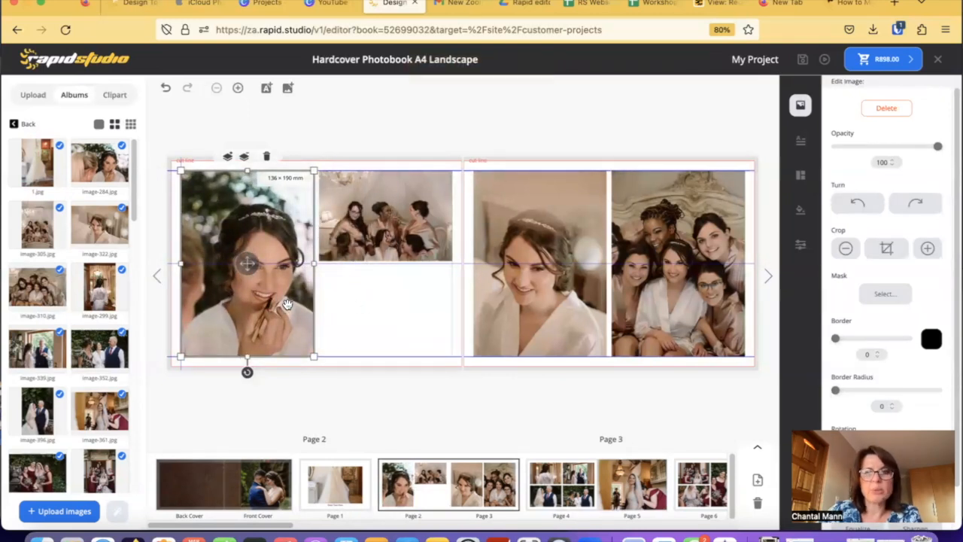
# Apply the 4-image layout with three frames above a wide one to page 2, placing image-322.jpg and image-305.jpg in the first two upper frames.
pyautogui.click(801, 174)
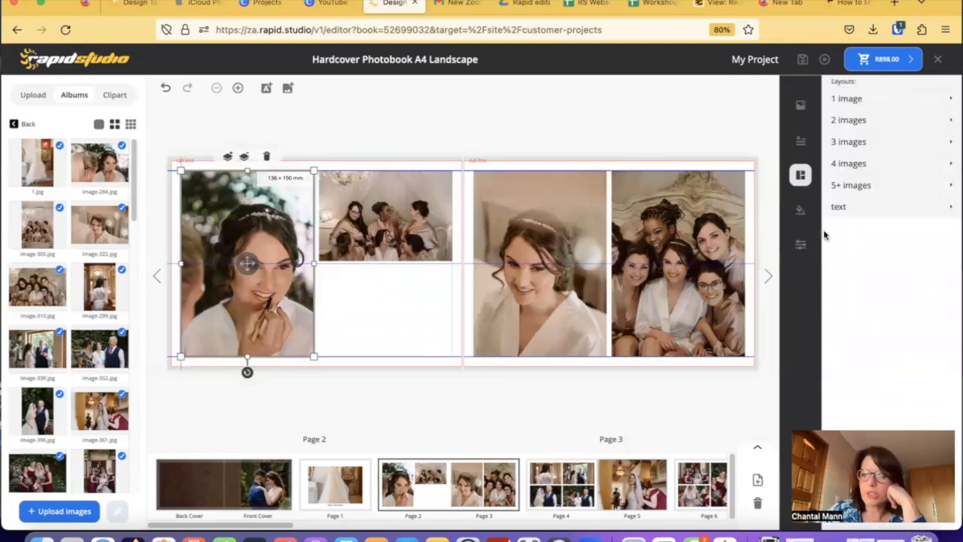
pyautogui.click(858, 163)
pyautogui.moveTo(897, 333); pyautogui.dragTo(357, 302)
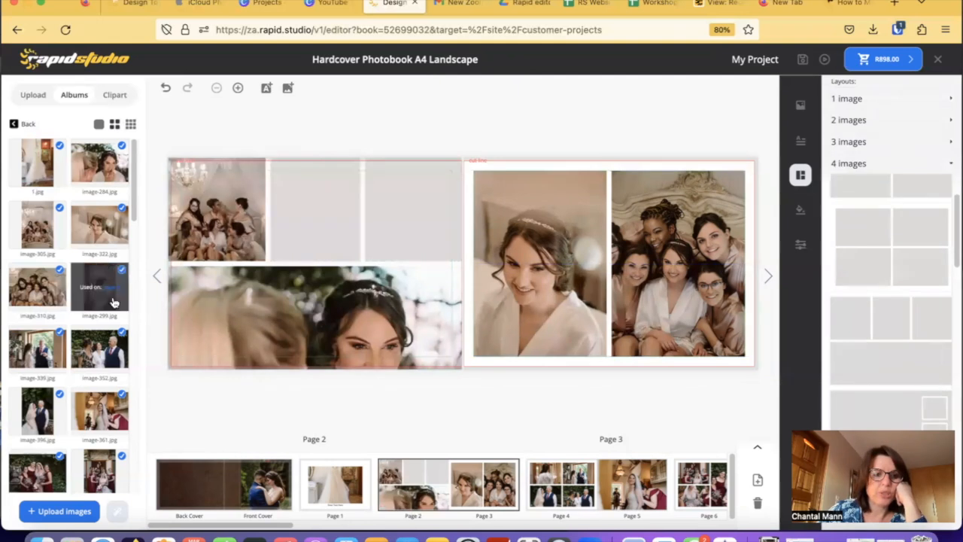
pyautogui.moveTo(99, 224); pyautogui.dragTo(217, 211)
pyautogui.moveTo(63, 237); pyautogui.dragTo(314, 212)
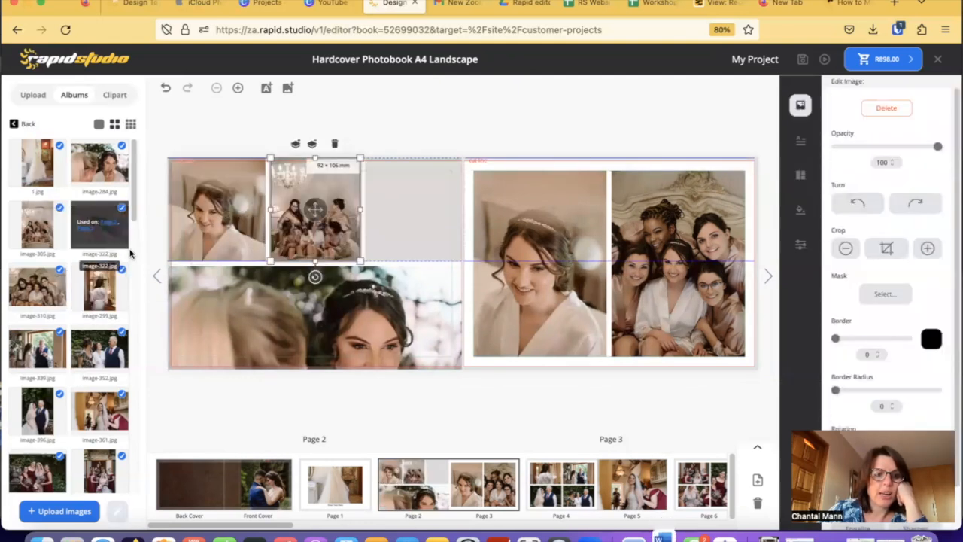
pyautogui.scroll(-1, 106, 282)
pyautogui.scroll(-3, 106, 282)
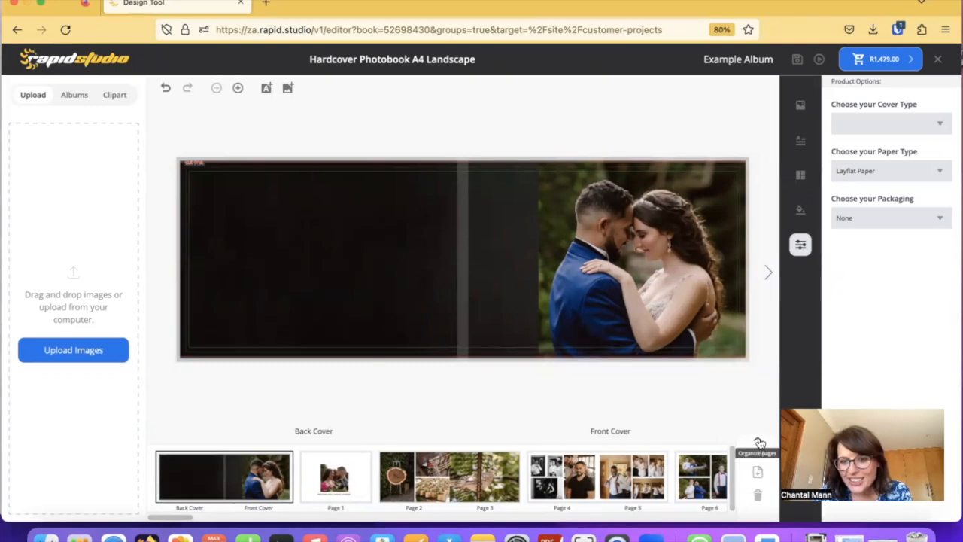
# In the Example Album's page organiser, move the wedding dress spread from pages 18–19, followed by the robed bridesmaids spread, directly after page 3.
pyautogui.click(760, 443)
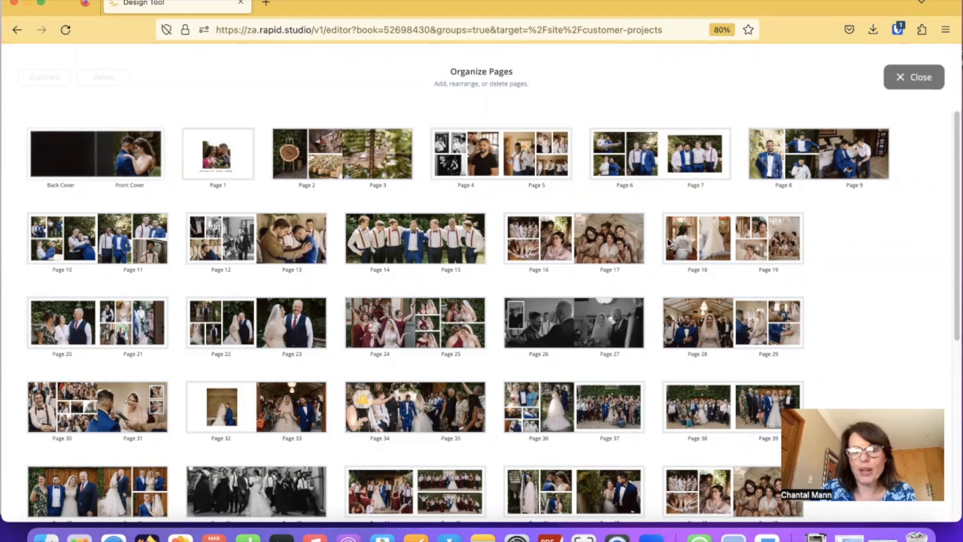
pyautogui.moveTo(698, 239); pyautogui.dragTo(431, 158)
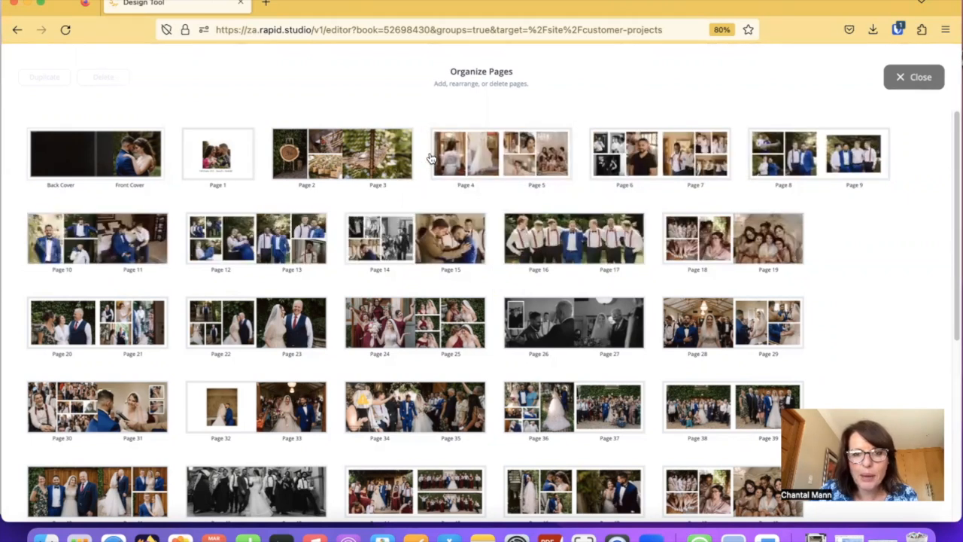
pyautogui.moveTo(708, 242); pyautogui.dragTo(614, 175)
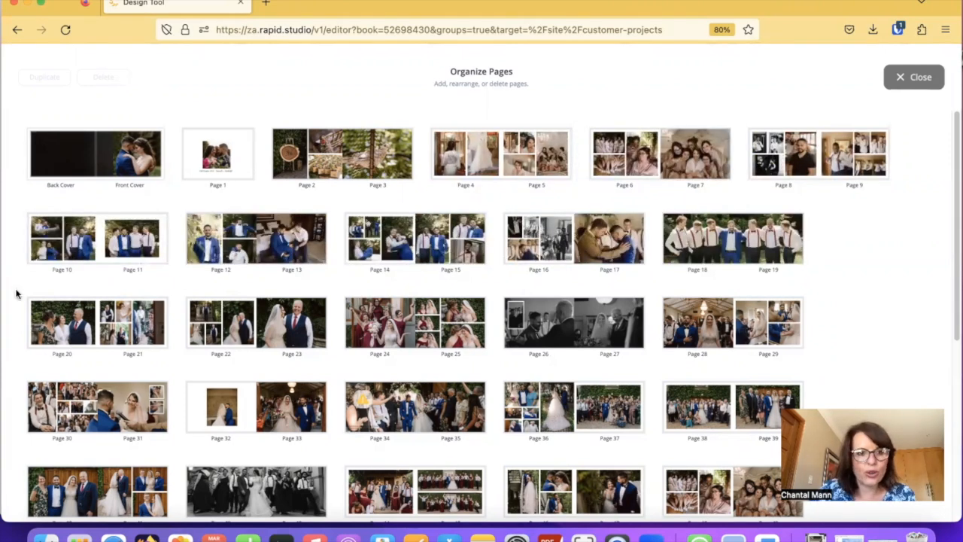
# Move the spreads on pages 20–21, 22–23 and 24–25, in that order, directly after page 7.
pyautogui.moveTo(54, 328); pyautogui.dragTo(727, 167)
pyautogui.moveTo(241, 332); pyautogui.dragTo(74, 241)
pyautogui.moveTo(439, 344); pyautogui.dragTo(268, 264)
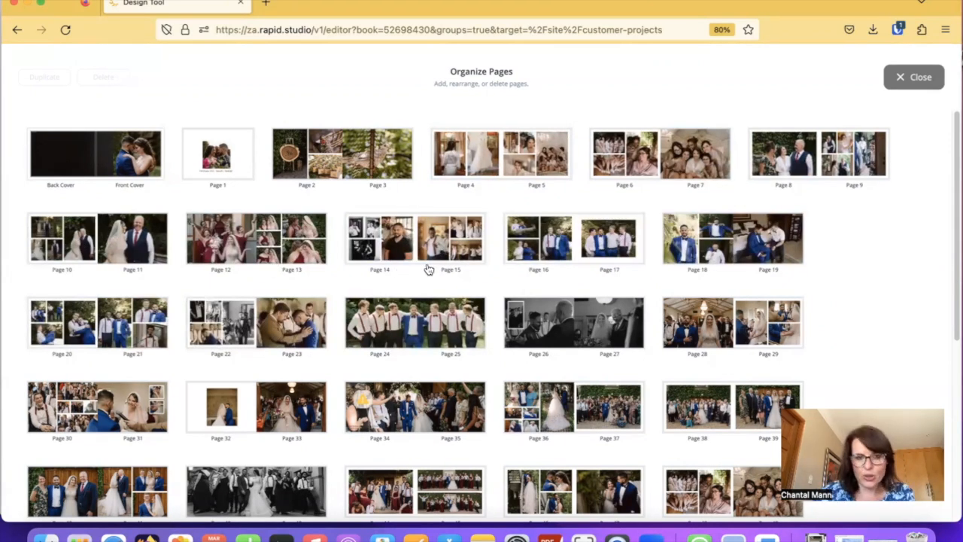
# Close the page organiser and open the bridesmaids spread on pages 12–13 in the editor.
pyautogui.click(261, 241)
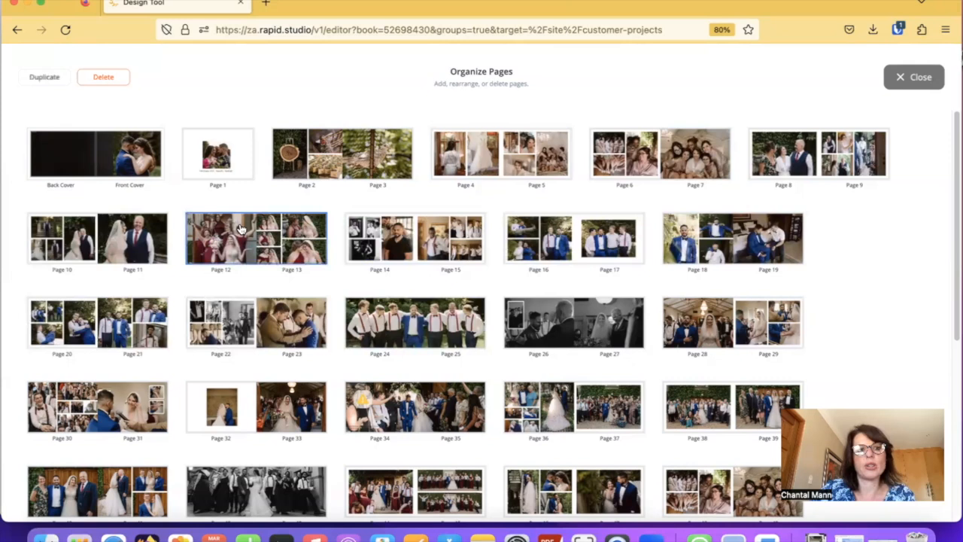
pyautogui.click(900, 72)
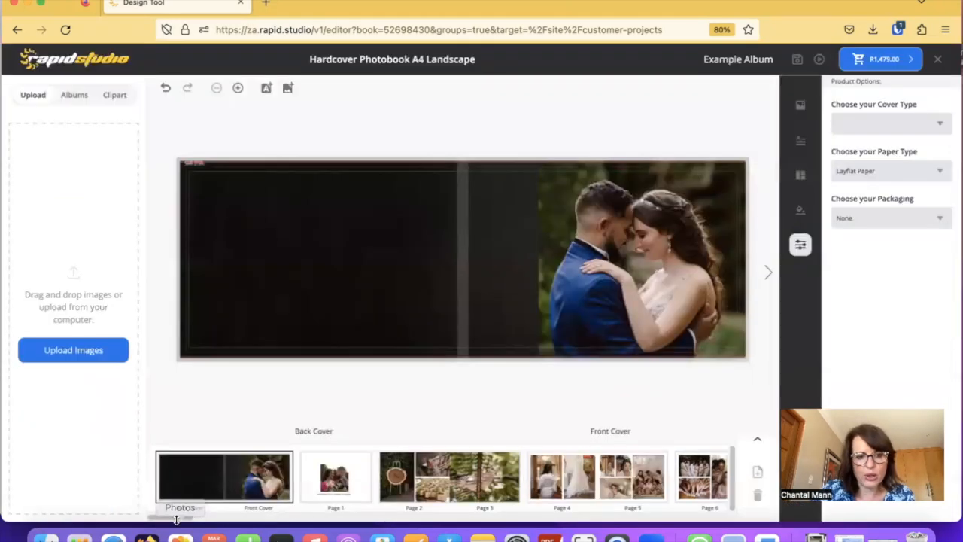
pyautogui.moveTo(193, 518); pyautogui.dragTo(252, 519)
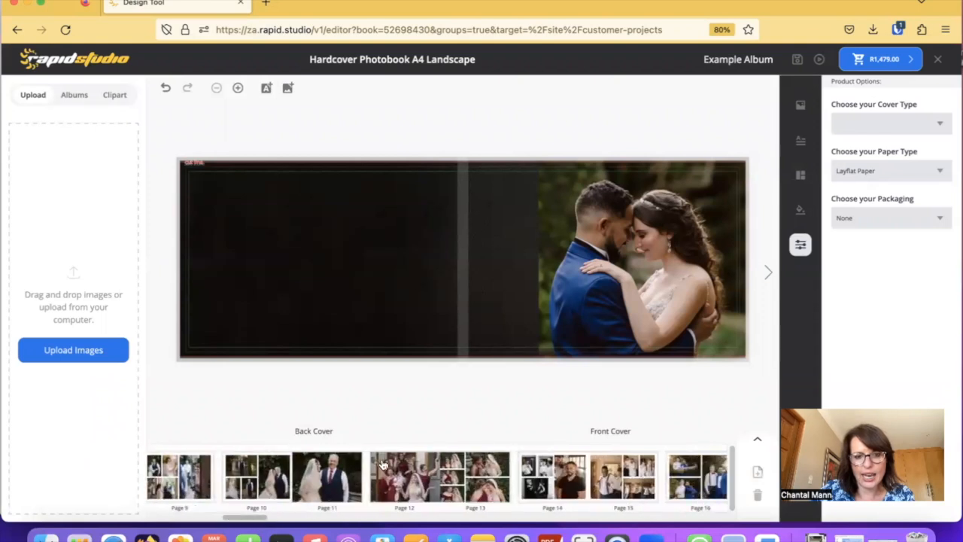
pyautogui.click(420, 475)
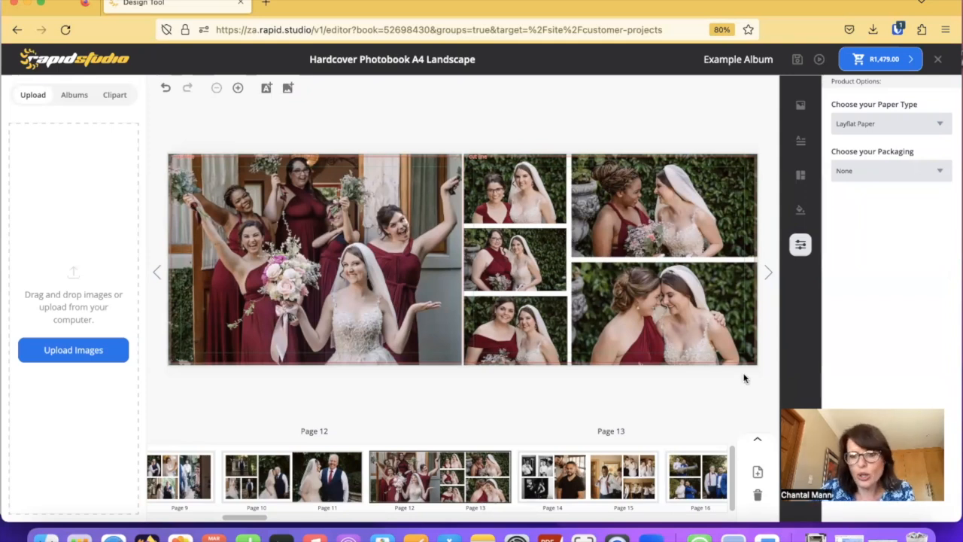
# Duplicate the bridesmaids spread on pages 12–13 in the page organiser, move the copy directly after page 19, and close the organiser.
pyautogui.click(758, 442)
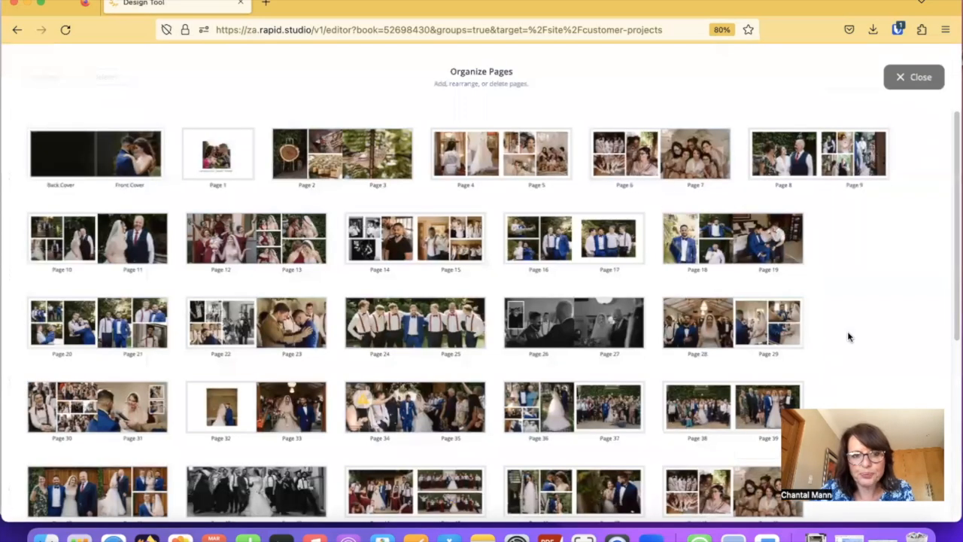
pyautogui.click(282, 241)
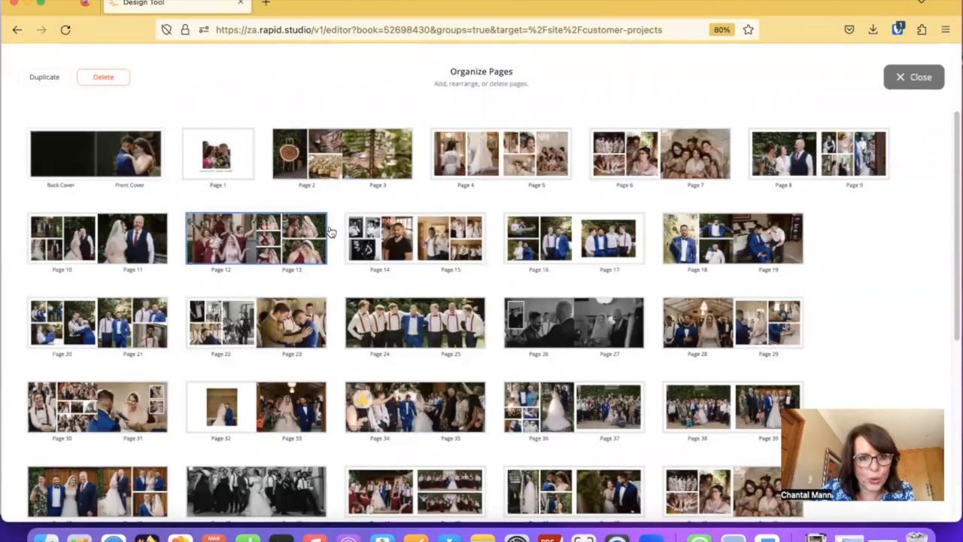
pyautogui.click(52, 81)
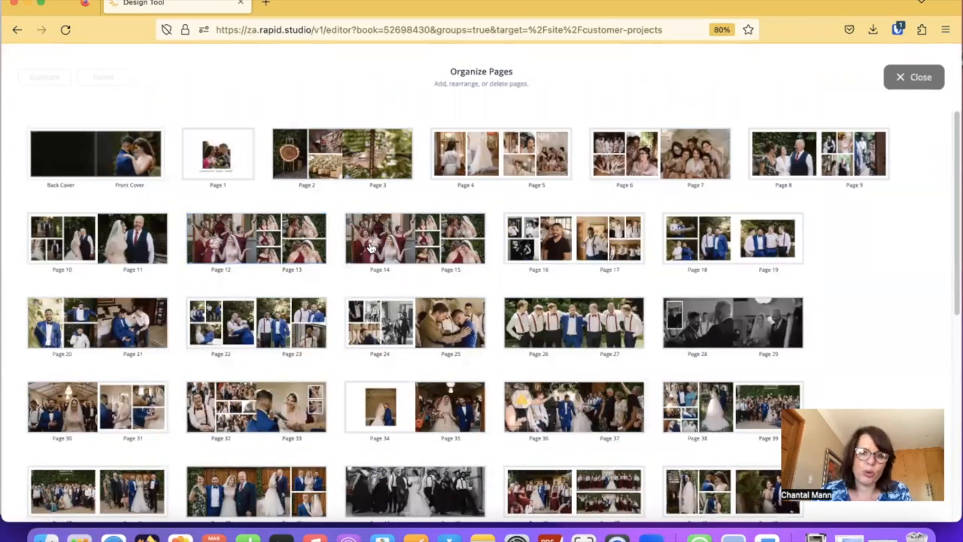
pyautogui.moveTo(371, 248); pyautogui.dragTo(173, 333)
pyautogui.click(80, 324)
pyautogui.click(908, 82)
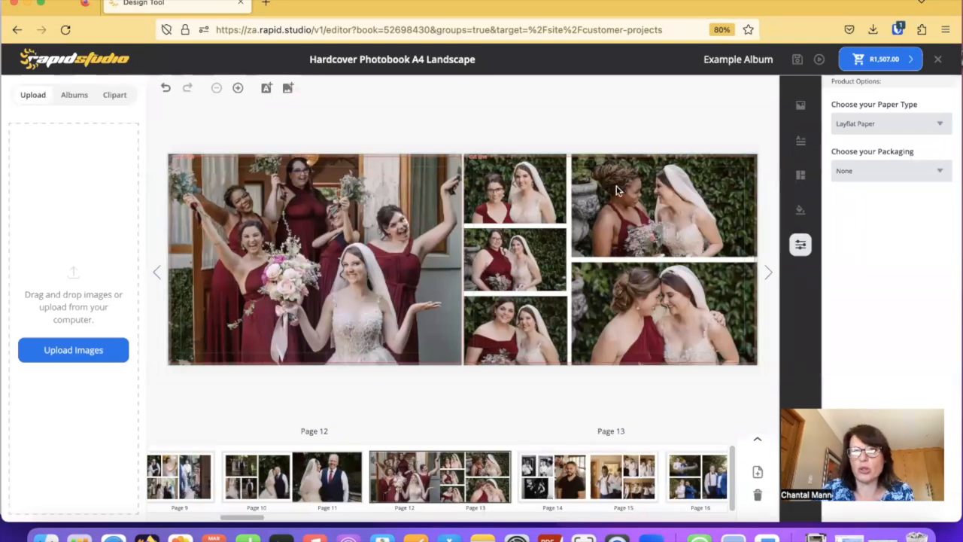
# Reopen the page organiser and delete the duplicated bridesmaids spread on pages 20–21.
pyautogui.click(757, 440)
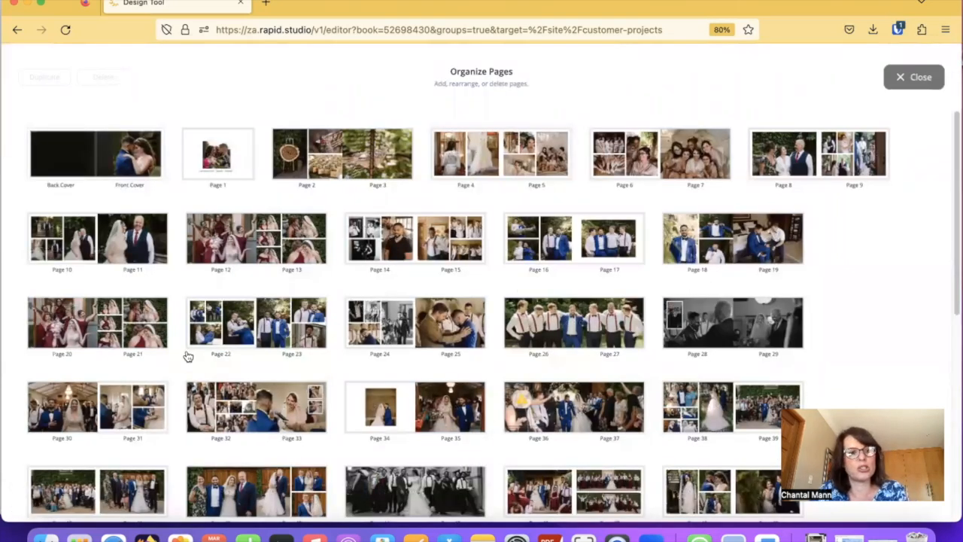
pyautogui.click(98, 331)
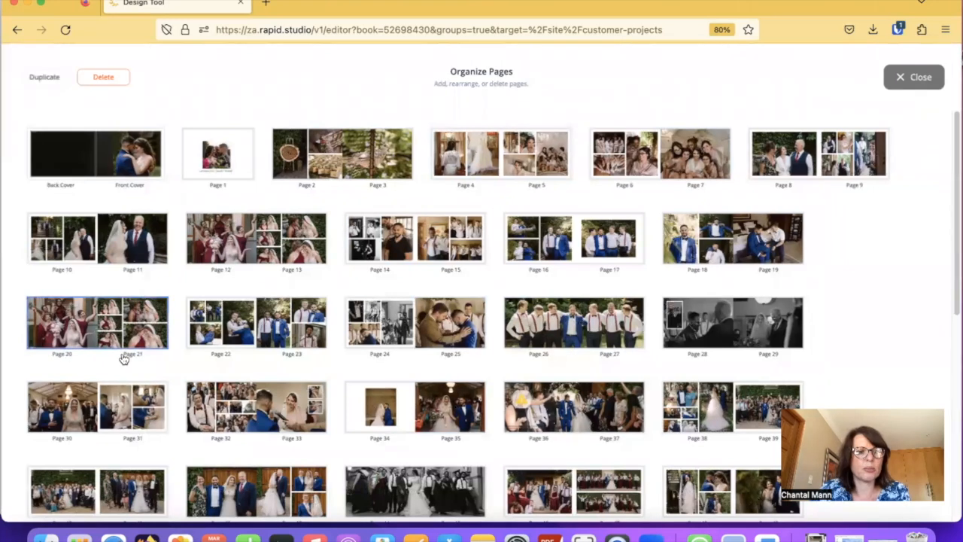
pyautogui.click(102, 79)
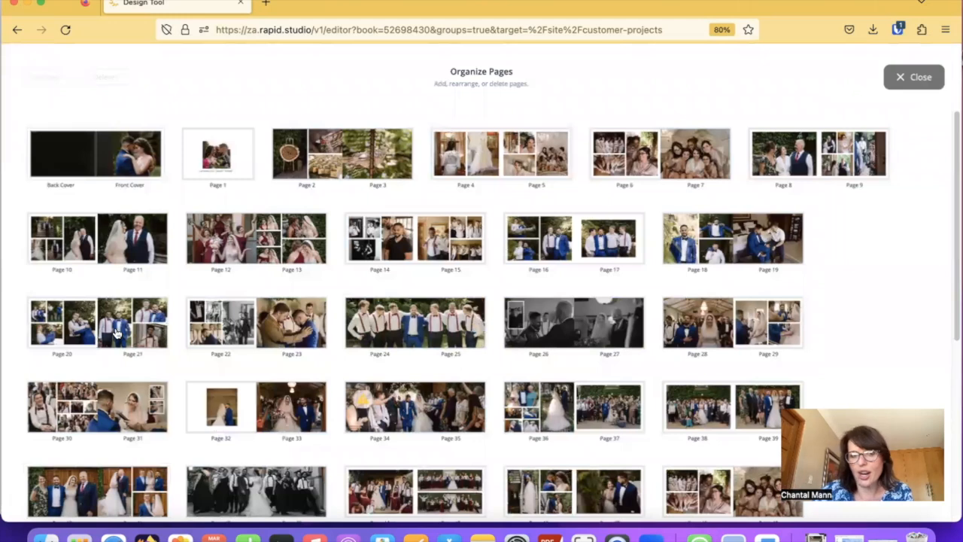
# Add three sets of two pages at the end of the album, extending it to page 84.
pyautogui.scroll(-4, 404, 309)
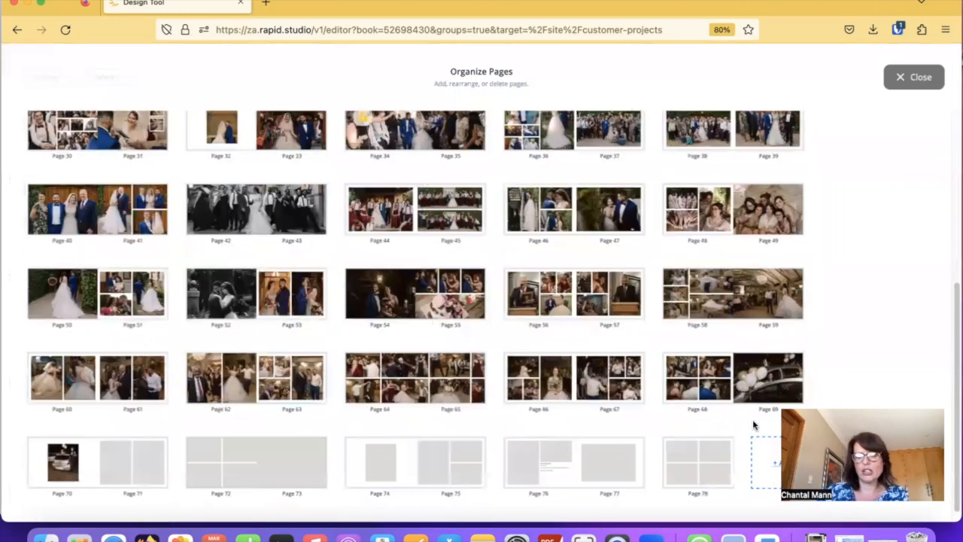
pyautogui.scroll(-1, 755, 426)
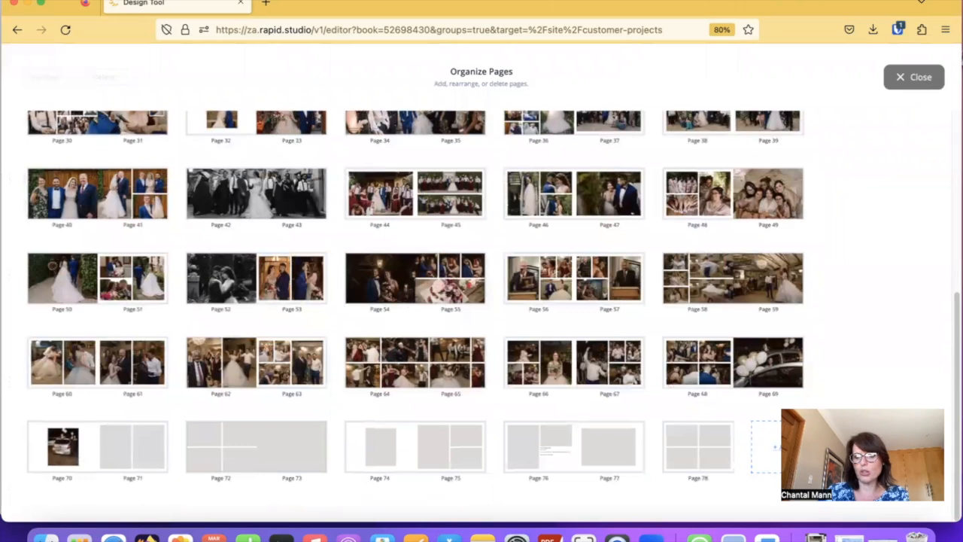
pyautogui.click(775, 448)
pyautogui.scroll(-1, 45, 452)
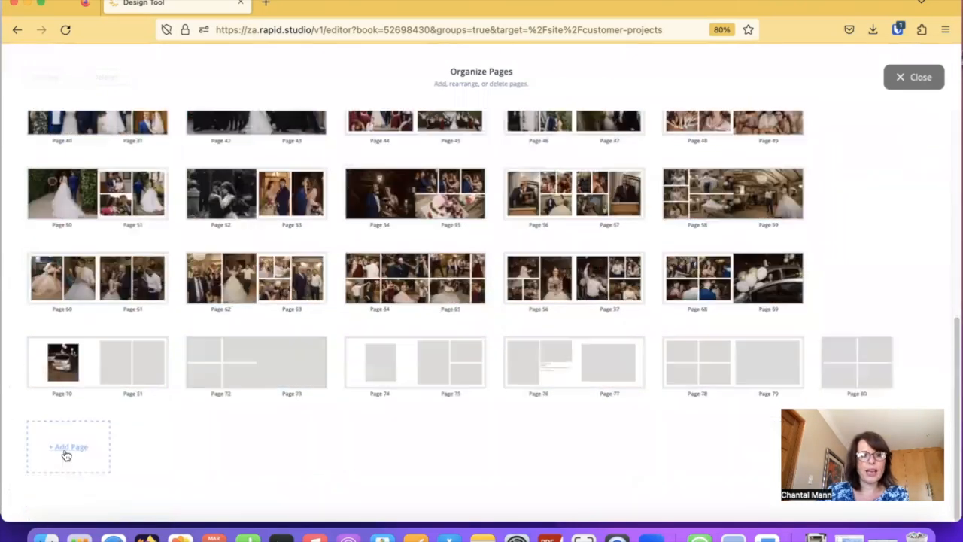
pyautogui.click(66, 455)
pyautogui.click(306, 451)
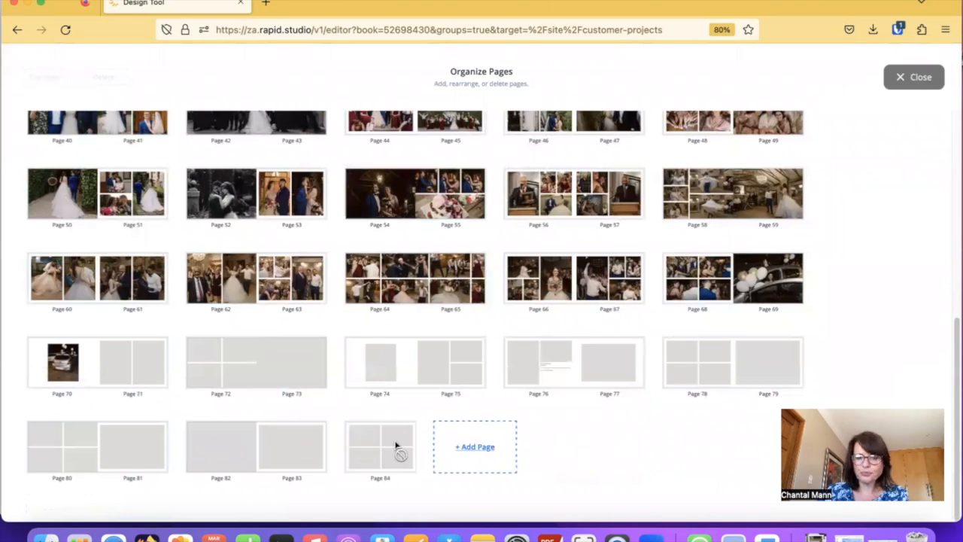
# Duplicate the couple's spread on pages 46–47 and delete the copy on pages 48–49.
pyautogui.scroll(2, 489, 436)
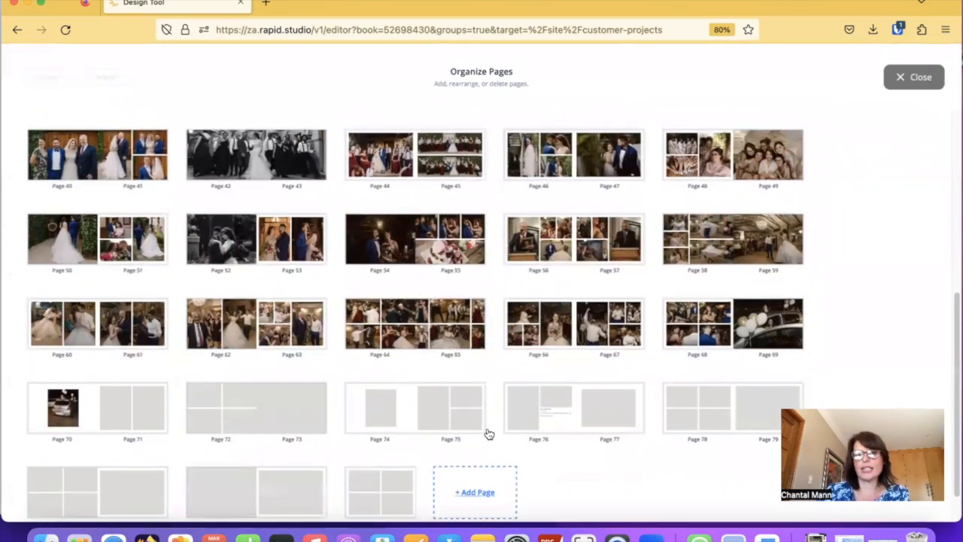
pyautogui.scroll(5, 488, 435)
pyautogui.click(604, 334)
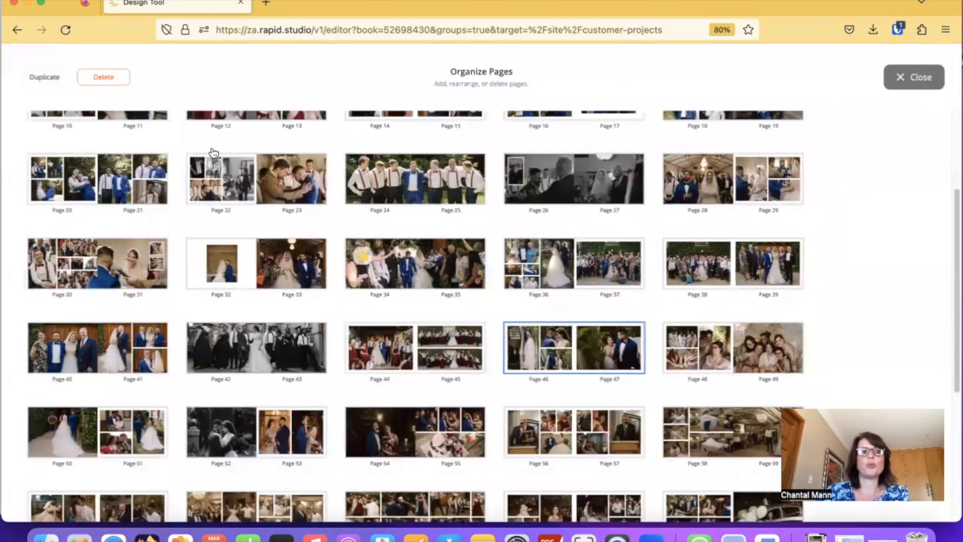
pyautogui.click(45, 77)
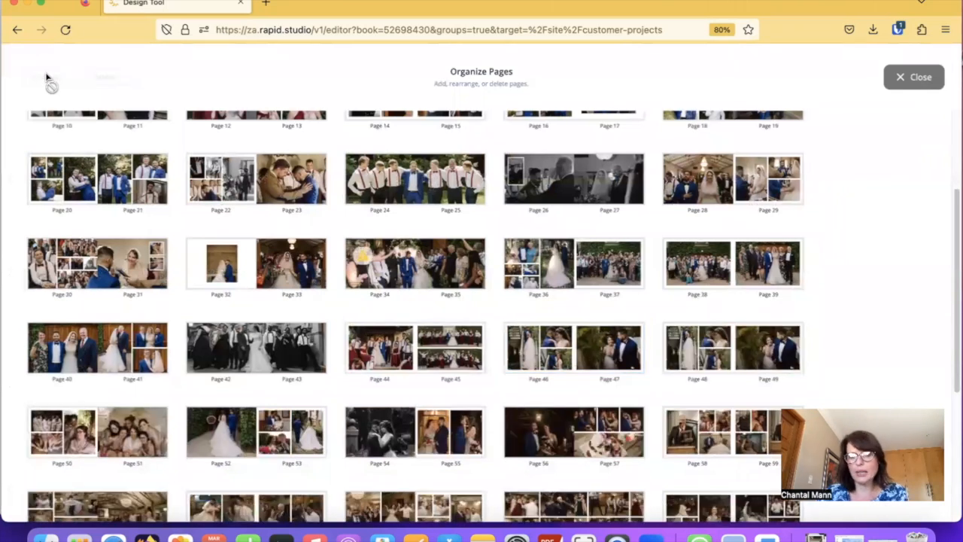
pyautogui.click(729, 343)
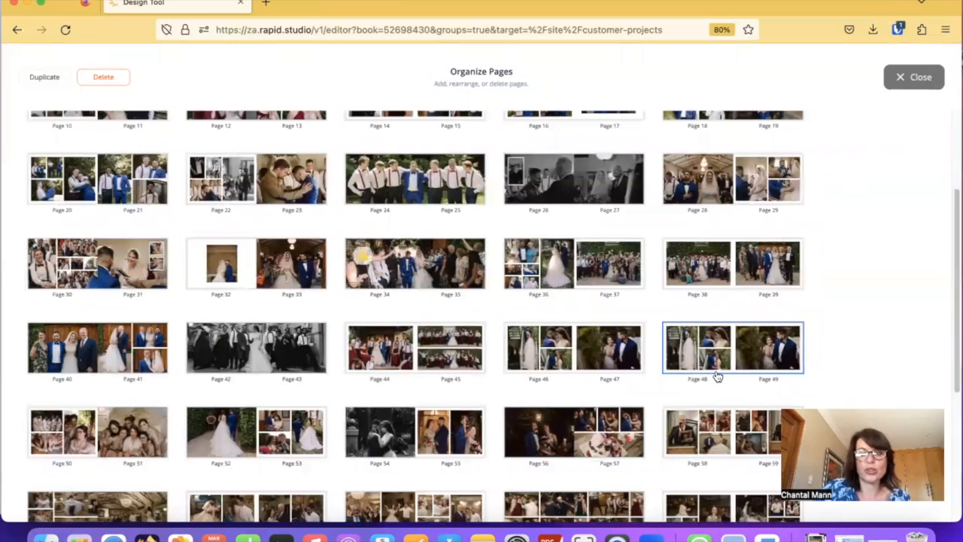
pyautogui.click(106, 79)
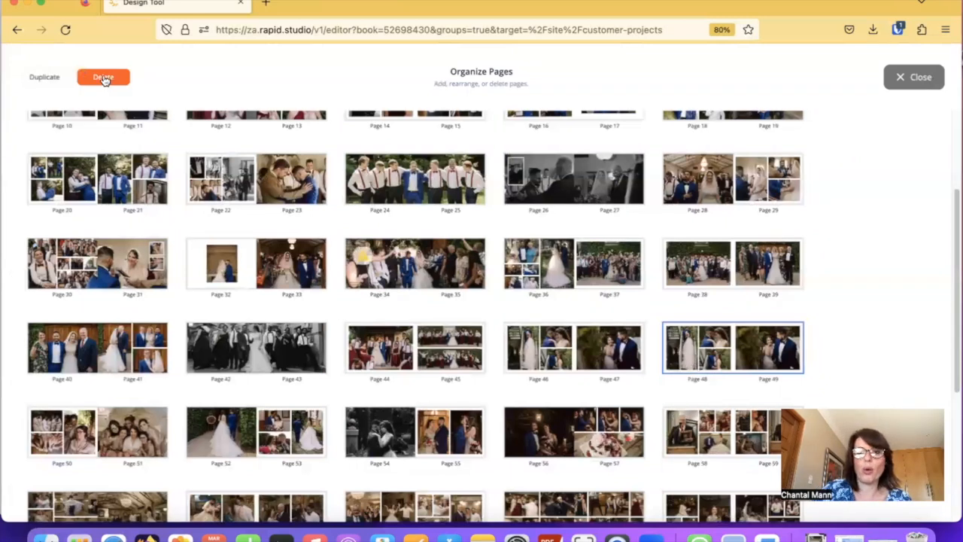